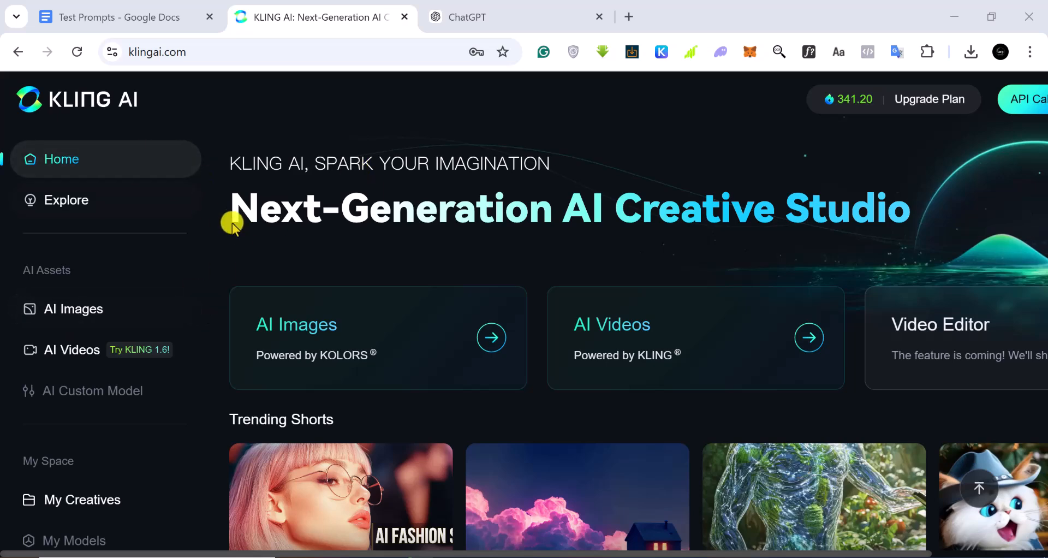
- Browse the trending shorts and trending creatives on the home page
{"action": "scroll", "coordinate": [351, 328], "scroll_direction": "down", "scroll_amount": 3}
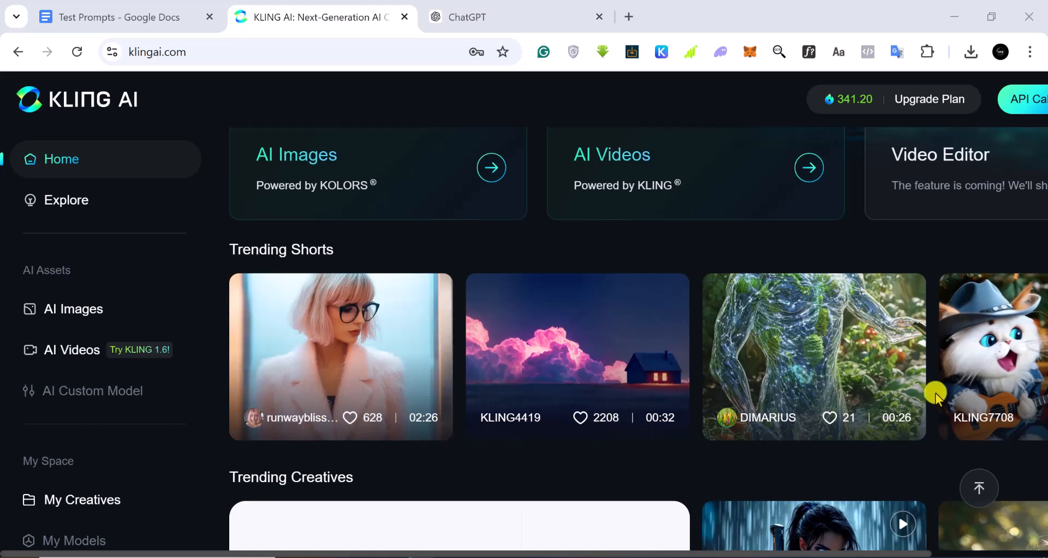
{"action": "scroll", "coordinate": [935, 397], "scroll_direction": "down", "scroll_amount": 3}
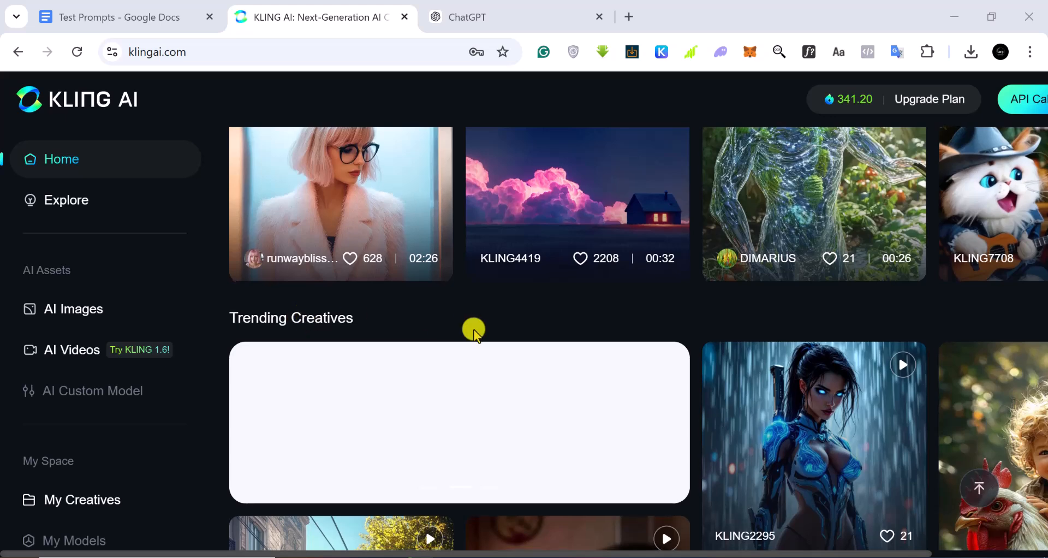
{"action": "scroll", "coordinate": [474, 331], "scroll_direction": "down", "scroll_amount": 3}
{"action": "scroll", "coordinate": [474, 331], "scroll_direction": "down", "scroll_amount": 1}
{"action": "scroll", "coordinate": [375, 374], "scroll_direction": "down", "scroll_amount": 2}
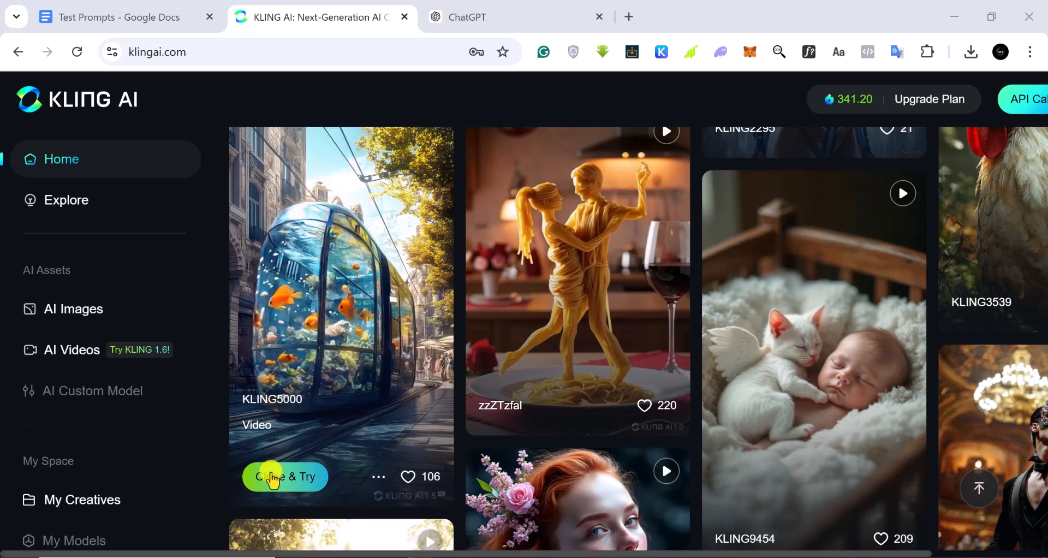
{"action": "scroll", "coordinate": [680, 440], "scroll_direction": "down", "scroll_amount": 3}
{"action": "scroll", "coordinate": [679, 440], "scroll_direction": "down", "scroll_amount": 3}
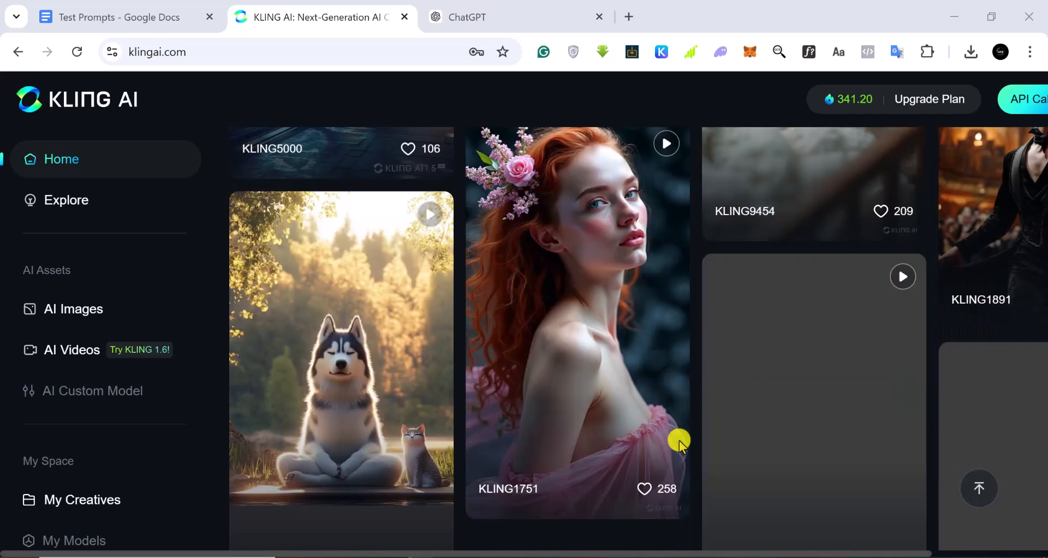
{"action": "mouse_move", "coordinate": [569, 443]}
{"action": "scroll", "coordinate": [573, 443], "scroll_direction": "down", "scroll_amount": 3}
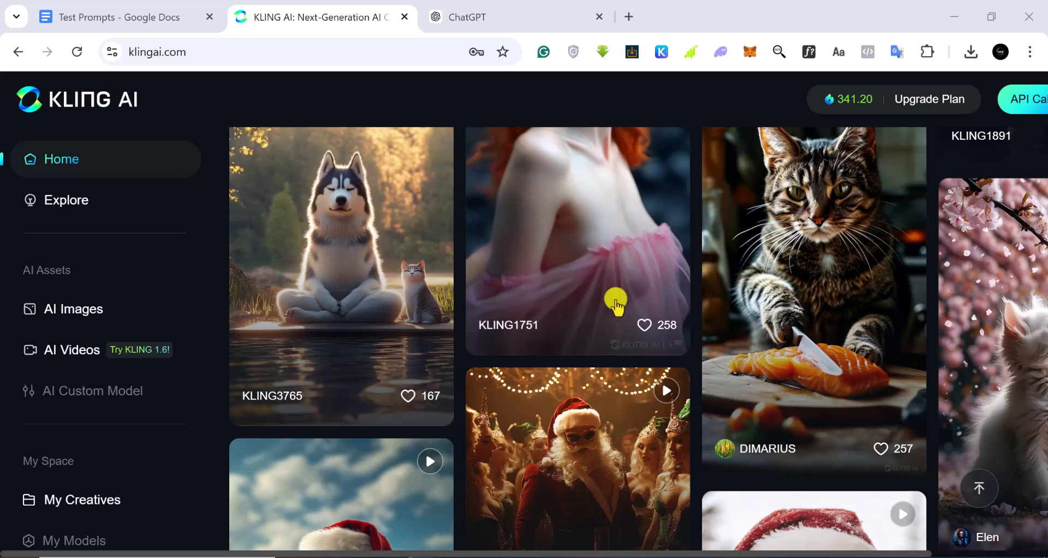
{"action": "mouse_move", "coordinate": [844, 106]}
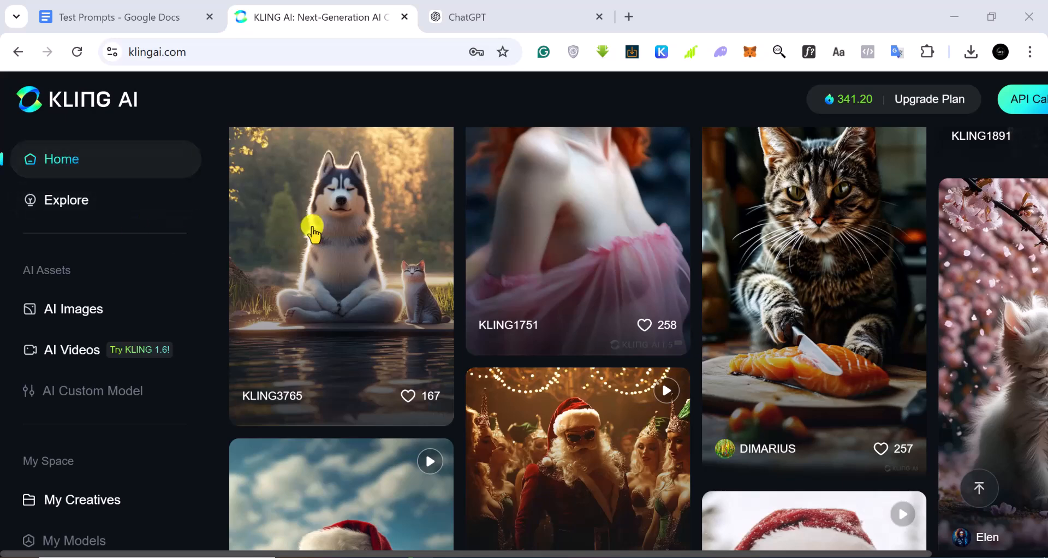
{"action": "scroll", "coordinate": [311, 227], "scroll_direction": "up", "scroll_amount": 10}
{"action": "scroll", "coordinate": [313, 229], "scroll_direction": "up", "scroll_amount": 5}
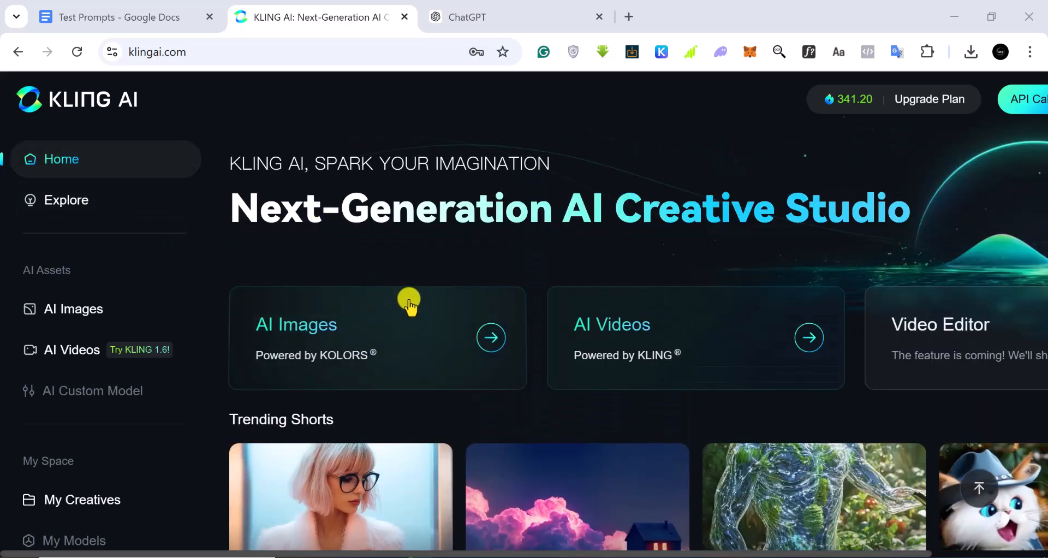
- Open AI Images, paste the copied prompt ending in "magical and enchanting atmosphere" for Text to Image, and generate the images
{"action": "left_click", "coordinate": [331, 341]}
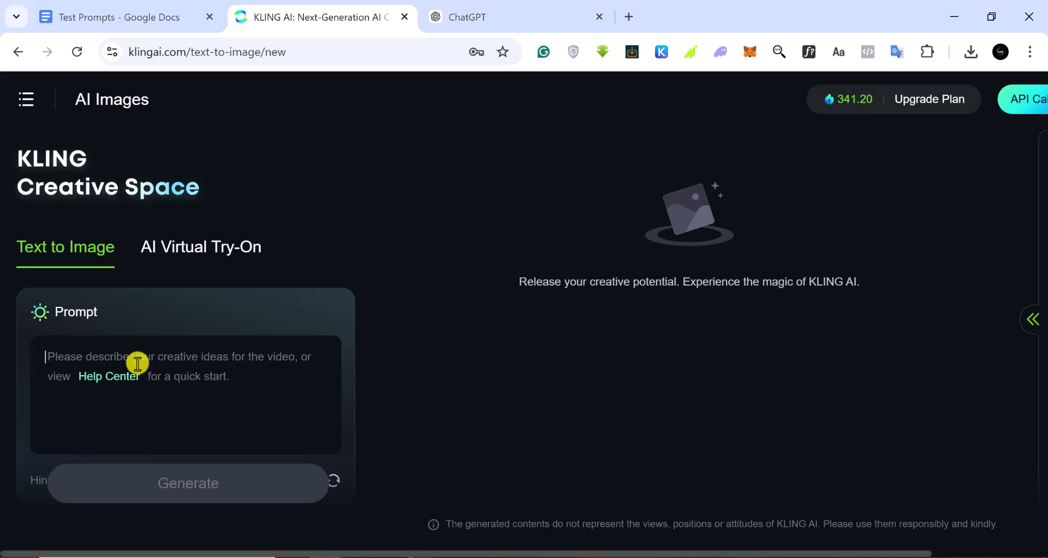
{"action": "right_click", "coordinate": [138, 364]}
{"action": "left_click", "coordinate": [188, 202]}
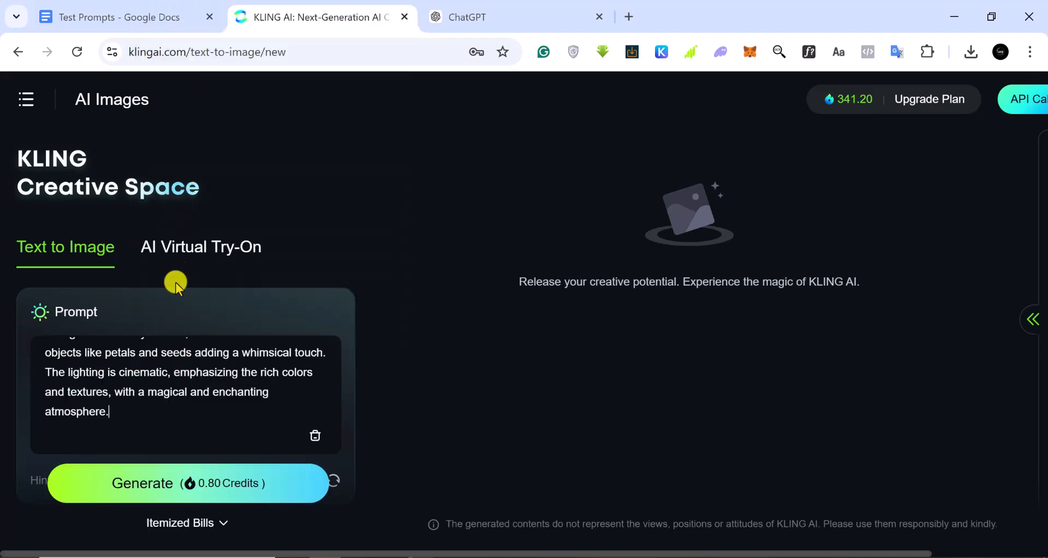
{"action": "scroll", "coordinate": [153, 371], "scroll_direction": "down", "scroll_amount": 5}
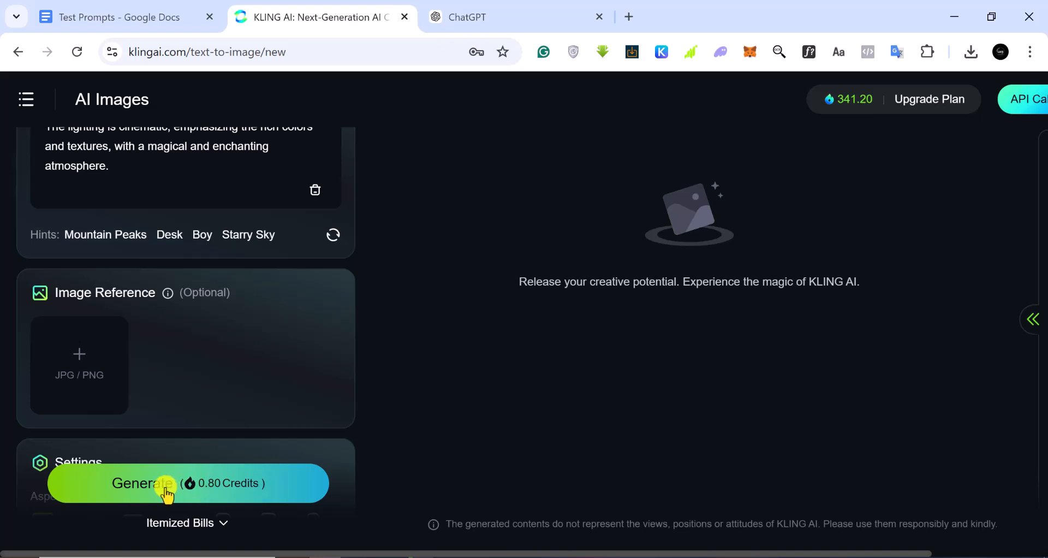
{"action": "left_click", "coordinate": [165, 485]}
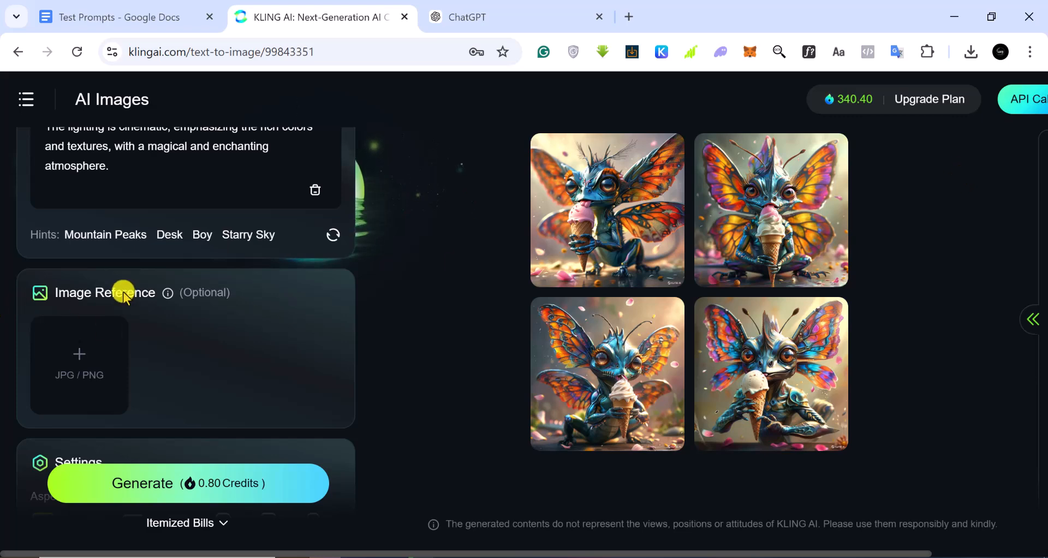
{"action": "scroll", "coordinate": [122, 288], "scroll_direction": "up", "scroll_amount": 5}
{"action": "scroll", "coordinate": [97, 340], "scroll_direction": "down", "scroll_amount": 5}
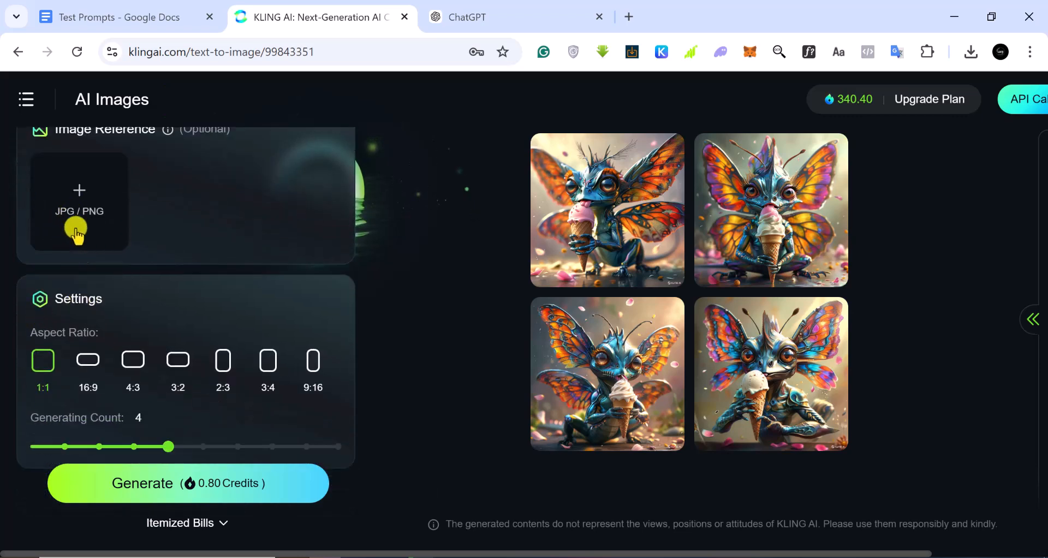
{"action": "left_click", "coordinate": [86, 361]}
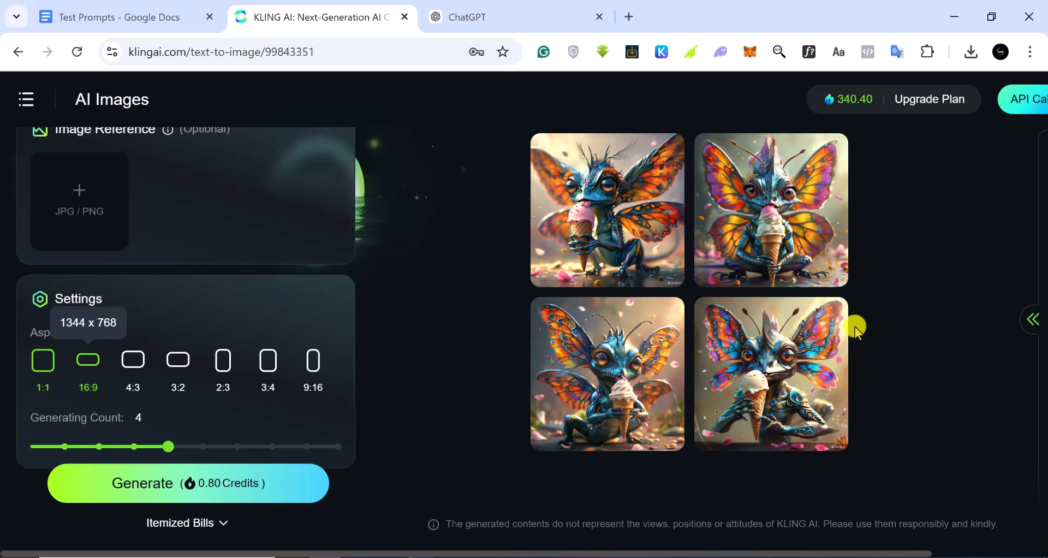
{"action": "mouse_move", "coordinate": [772, 355]}
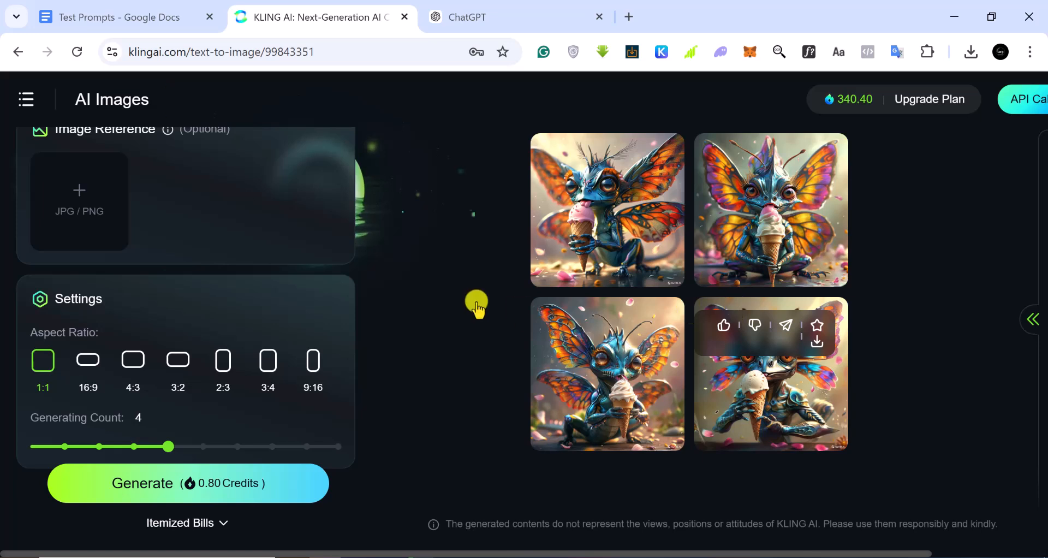
- Upload the picture of the man working on a laptop, file name beginning "_09d28c39", from Downloads as the reference image
{"action": "scroll", "coordinate": [171, 246], "scroll_direction": "up", "scroll_amount": 2}
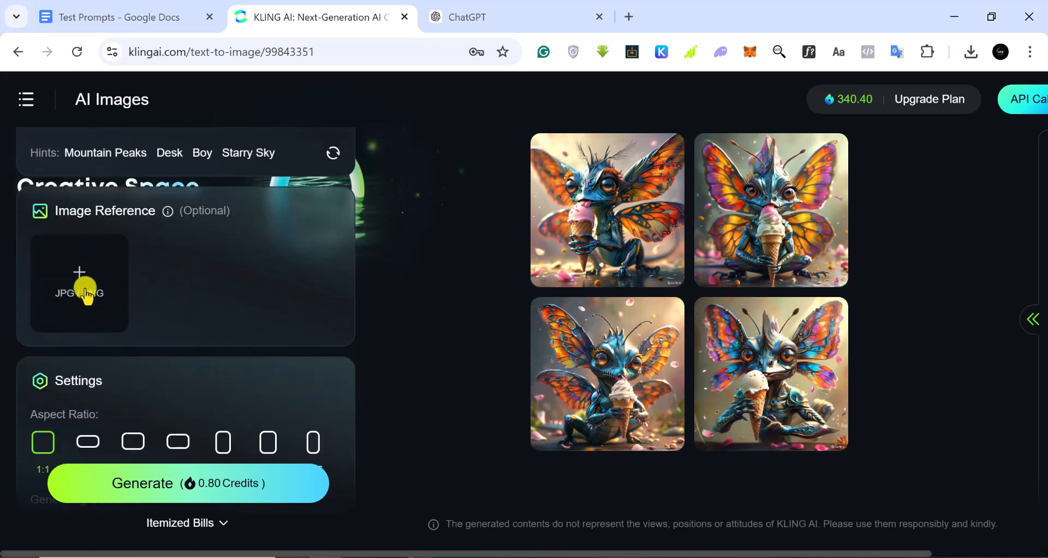
{"action": "left_click", "coordinate": [90, 316]}
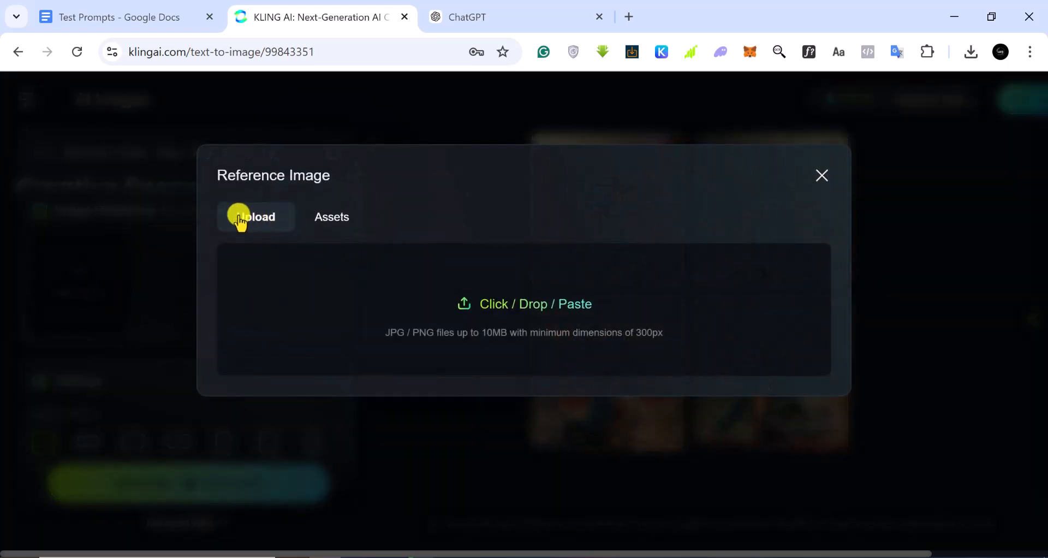
{"action": "left_click", "coordinate": [549, 326]}
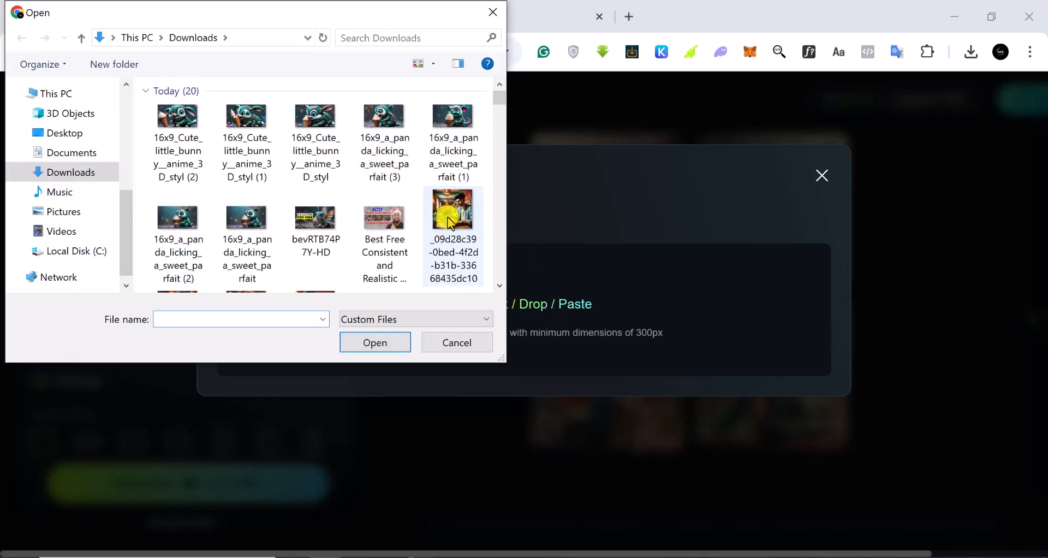
{"action": "left_click", "coordinate": [454, 246]}
{"action": "left_click", "coordinate": [376, 343]}
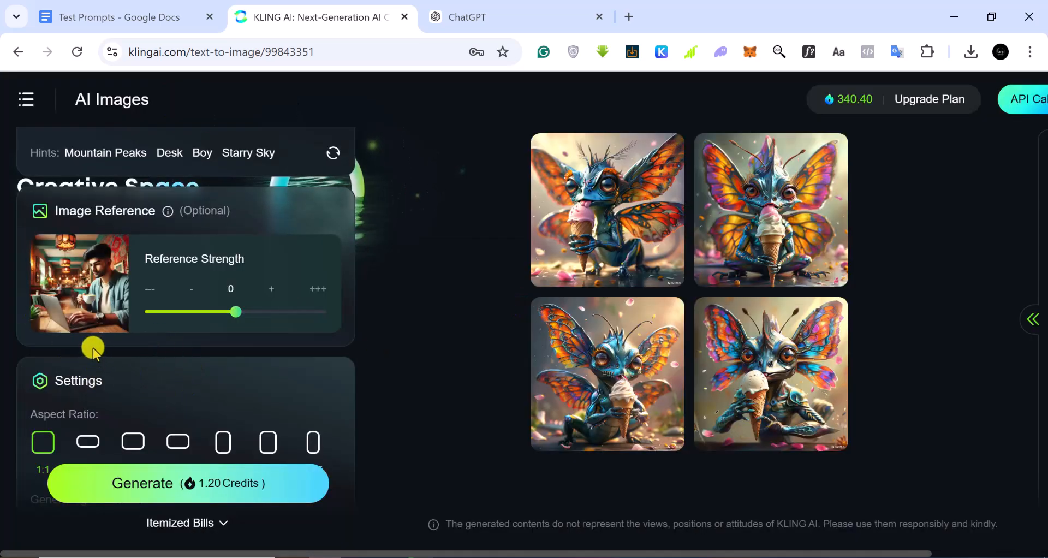
- Raise the uploaded image's Reference Strength to +++
{"action": "scroll", "coordinate": [290, 343], "scroll_direction": "up", "scroll_amount": 2}
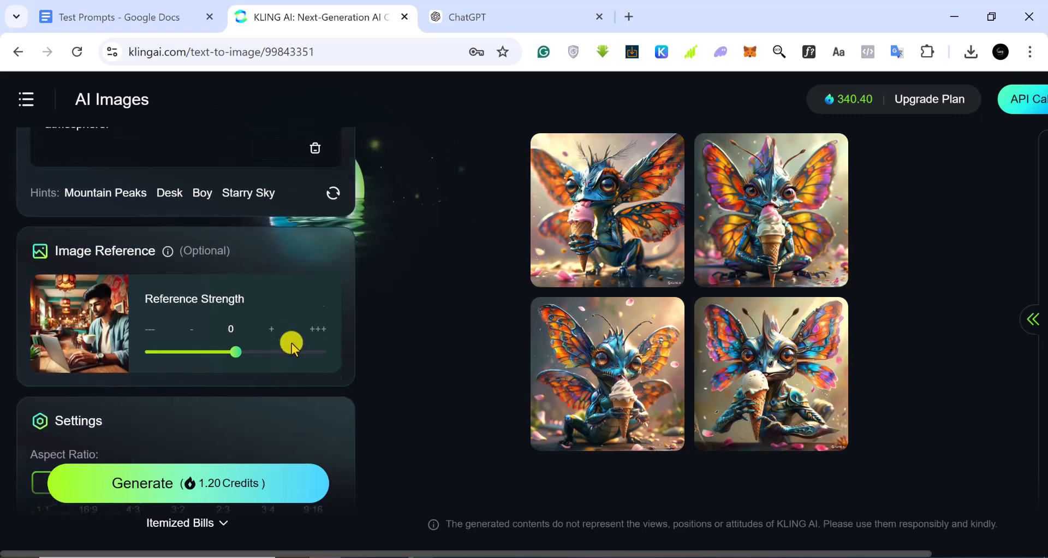
{"action": "scroll", "coordinate": [247, 369], "scroll_direction": "down", "scroll_amount": 2}
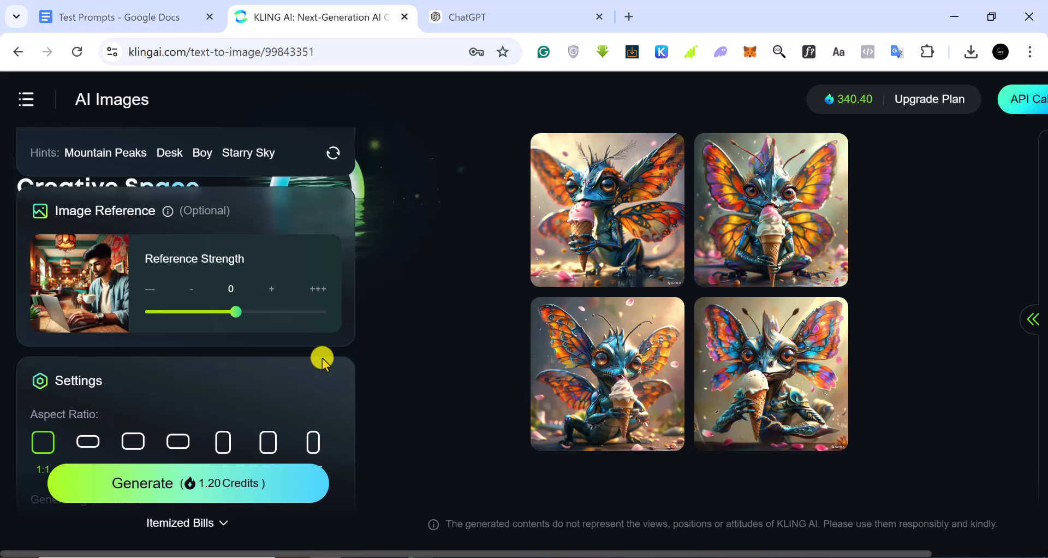
{"action": "scroll", "coordinate": [281, 293], "scroll_direction": "up", "scroll_amount": 4}
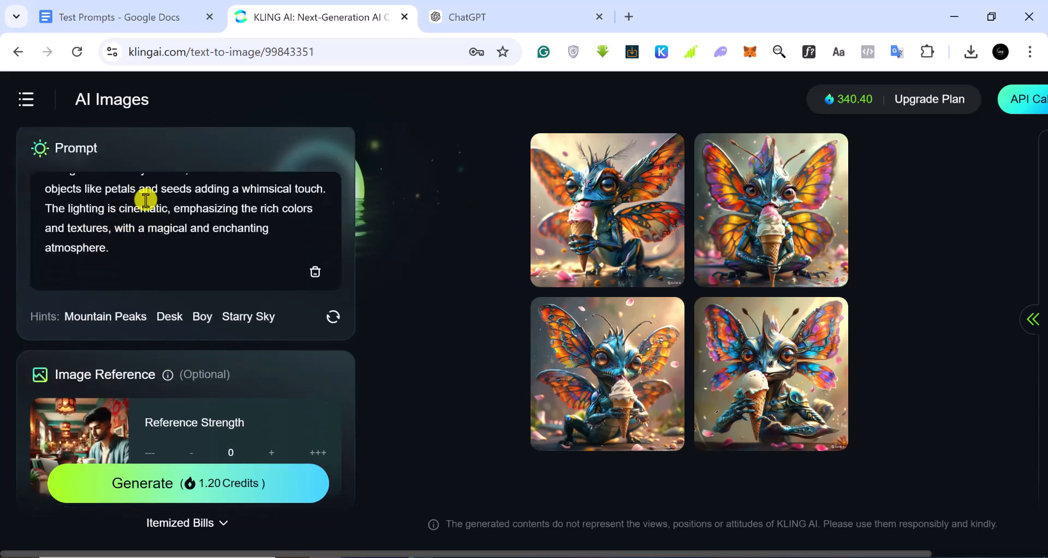
{"action": "mouse_move", "coordinate": [74, 421]}
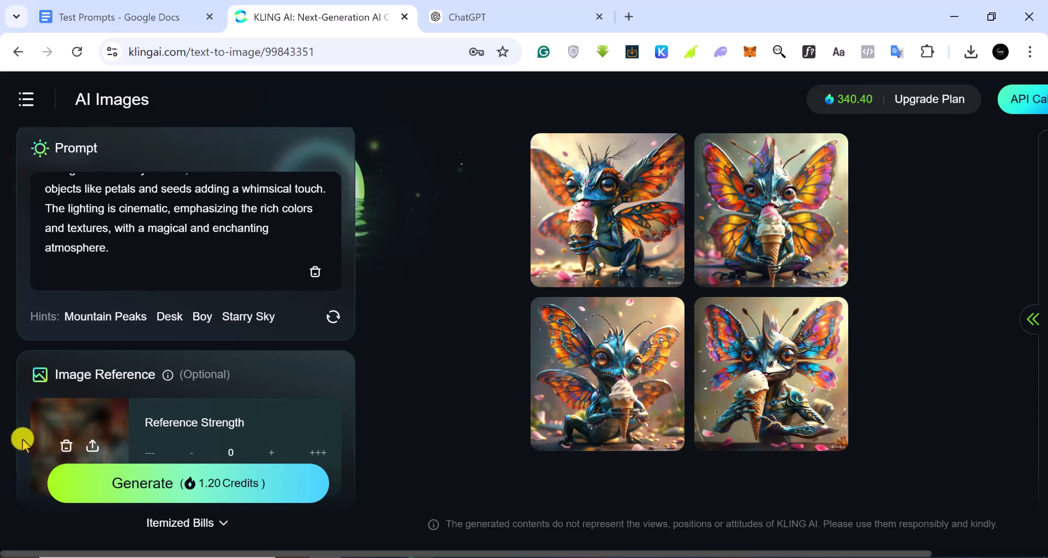
{"action": "scroll", "coordinate": [317, 383], "scroll_direction": "down", "scroll_amount": 3}
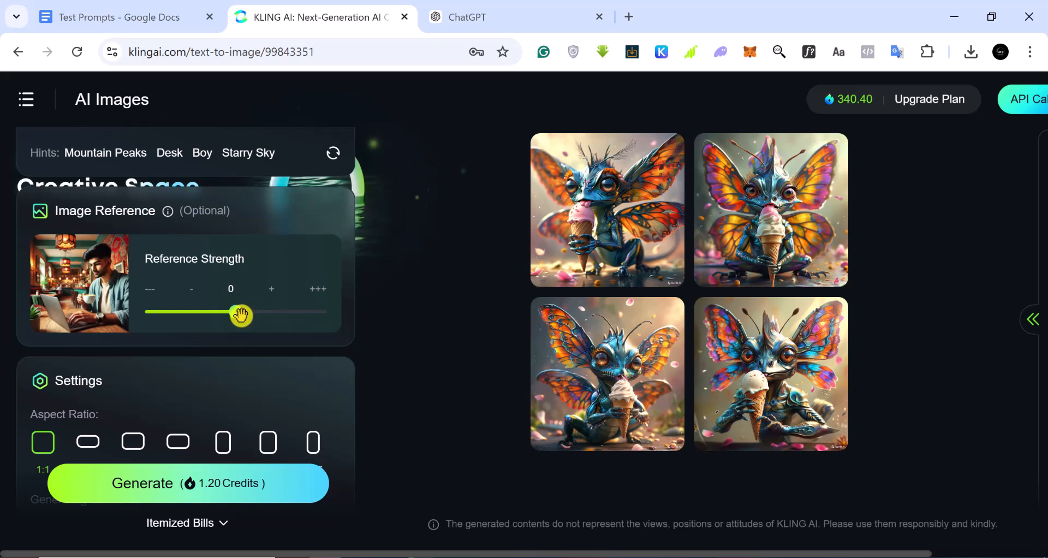
{"action": "left_click_drag", "start_coordinate": [241, 316], "coordinate": [307, 317]}
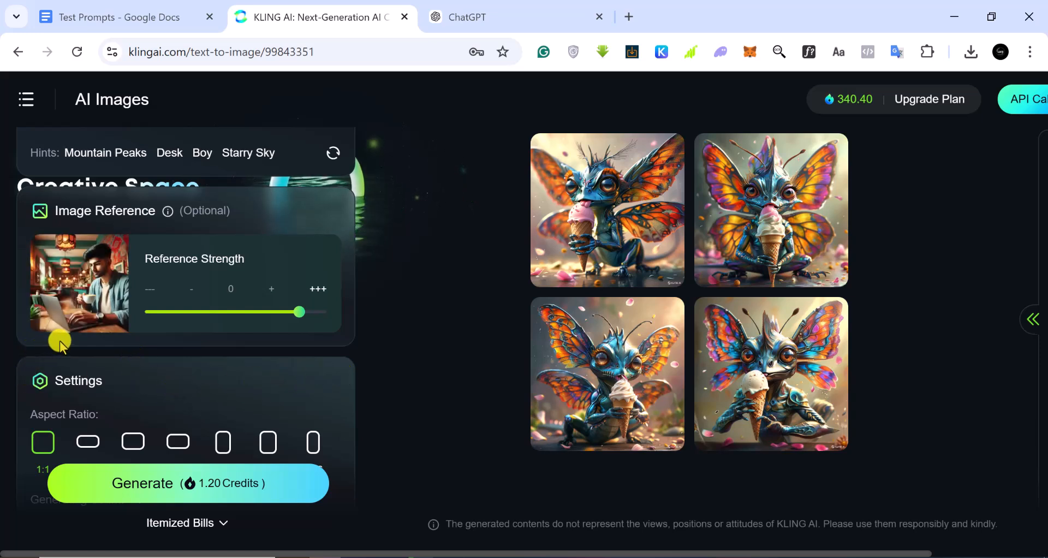
- Replace the whole image prompt with "a guy"
{"action": "scroll", "coordinate": [60, 343], "scroll_direction": "up", "scroll_amount": 2}
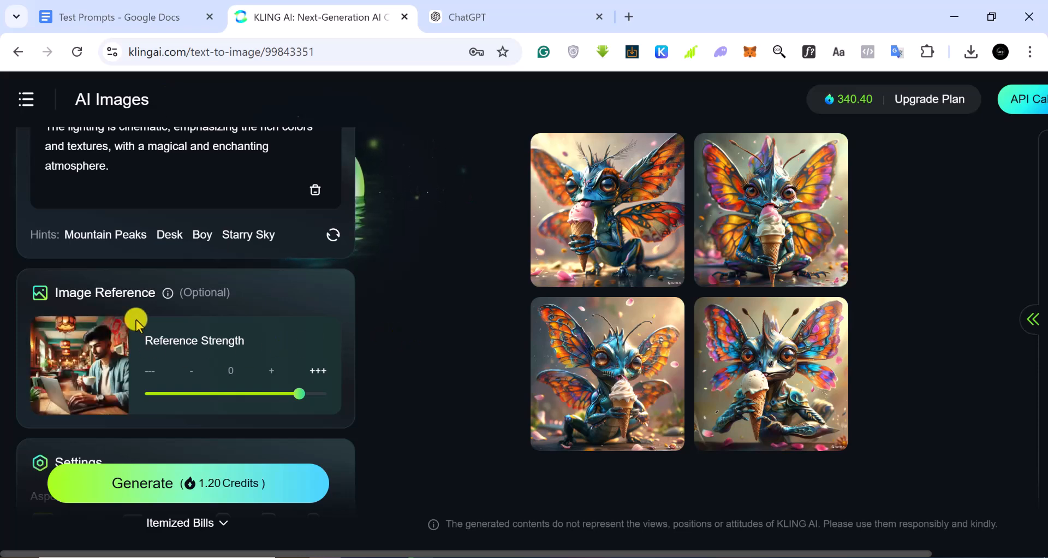
{"action": "scroll", "coordinate": [134, 438], "scroll_direction": "up", "scroll_amount": 4}
{"action": "scroll", "coordinate": [135, 438], "scroll_direction": "down", "scroll_amount": 4}
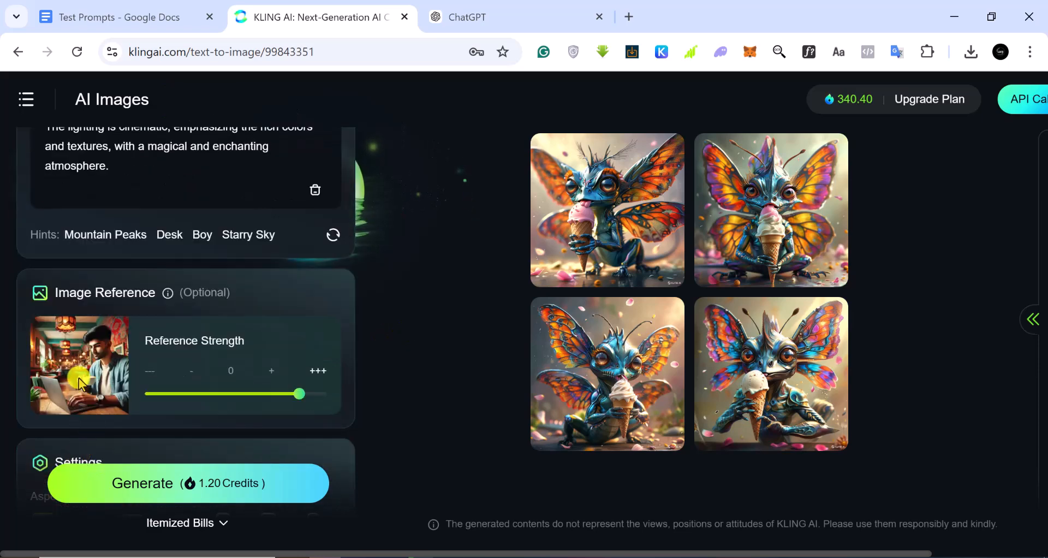
{"action": "scroll", "coordinate": [124, 355], "scroll_direction": "up", "scroll_amount": 4}
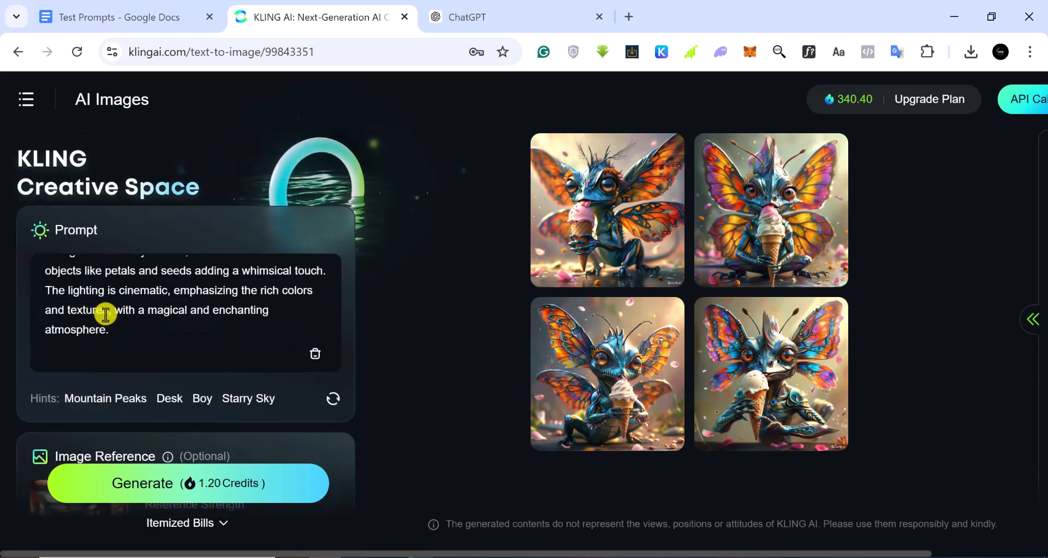
{"action": "key", "text": "ctrl+a"}
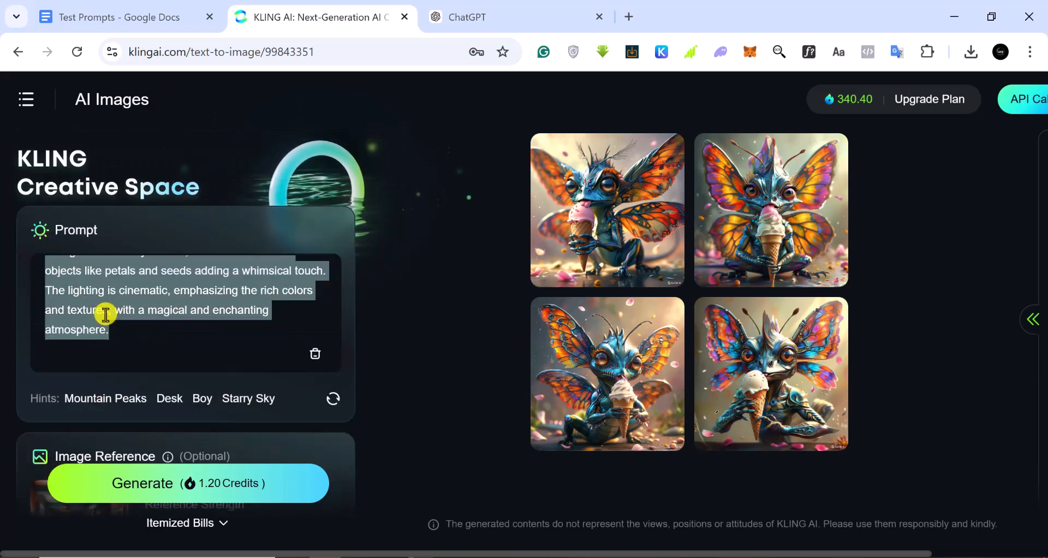
{"action": "type", "text": "a "}
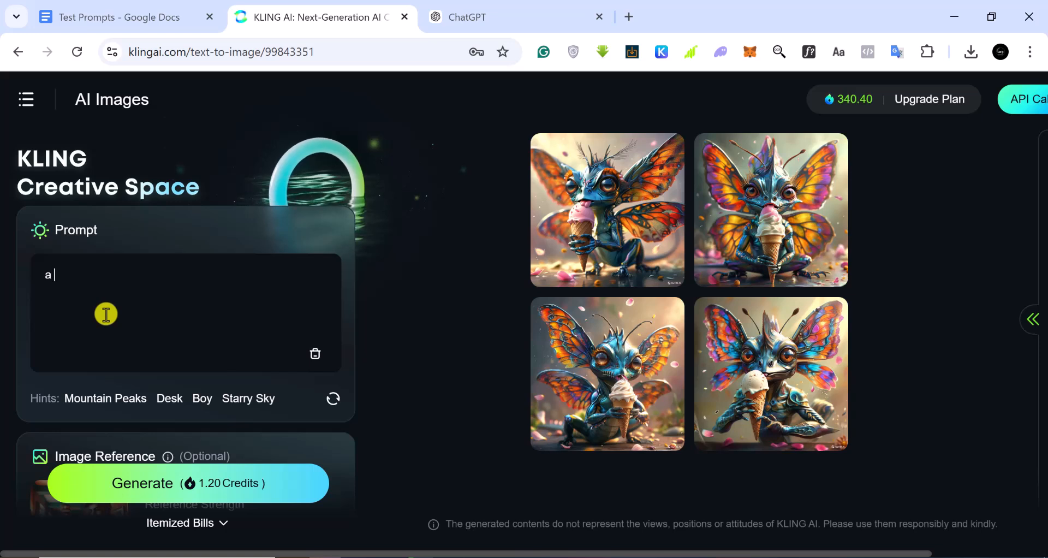
{"action": "type", "text": "guy"}
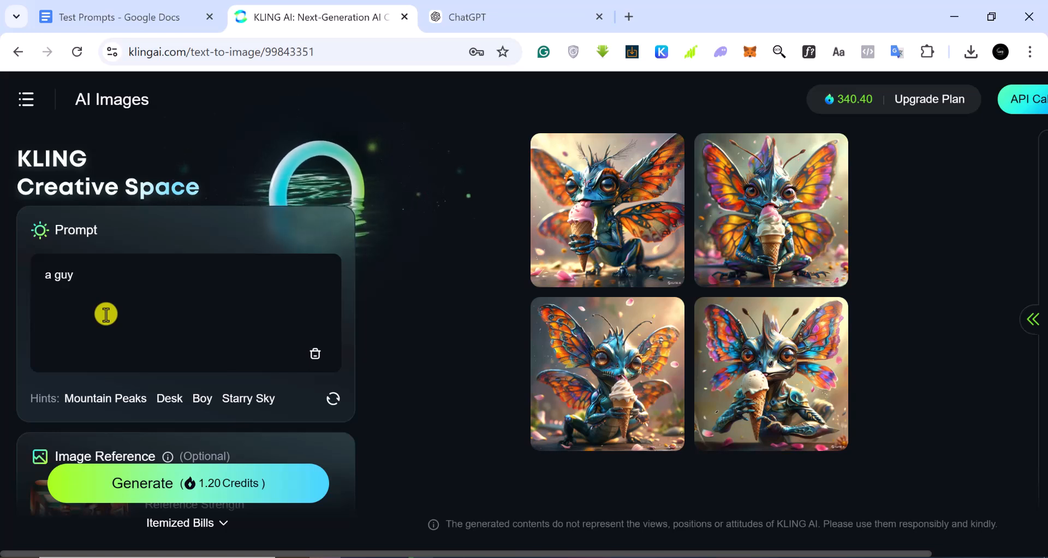
- Set the aspect ratio to 16:9 and generate the images from the reference picture
{"action": "scroll", "coordinate": [174, 426], "scroll_direction": "down", "scroll_amount": 3}
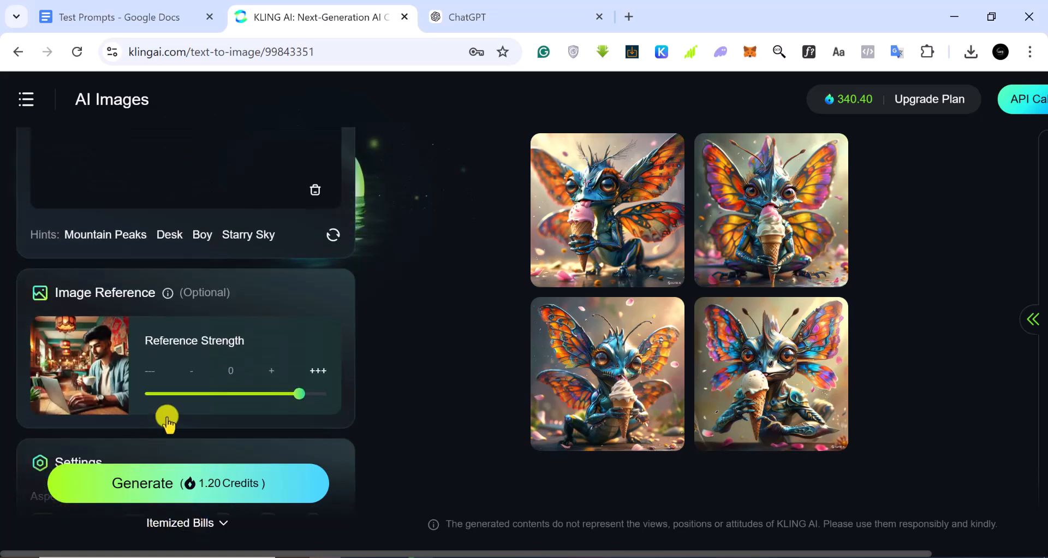
{"action": "scroll", "coordinate": [164, 481], "scroll_direction": "down", "scroll_amount": 3}
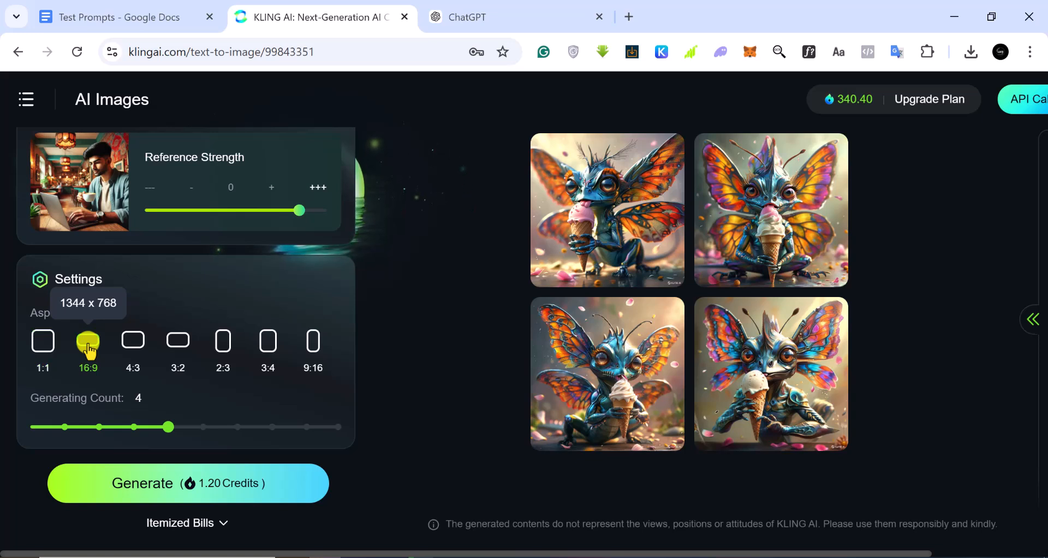
{"action": "left_click", "coordinate": [223, 490]}
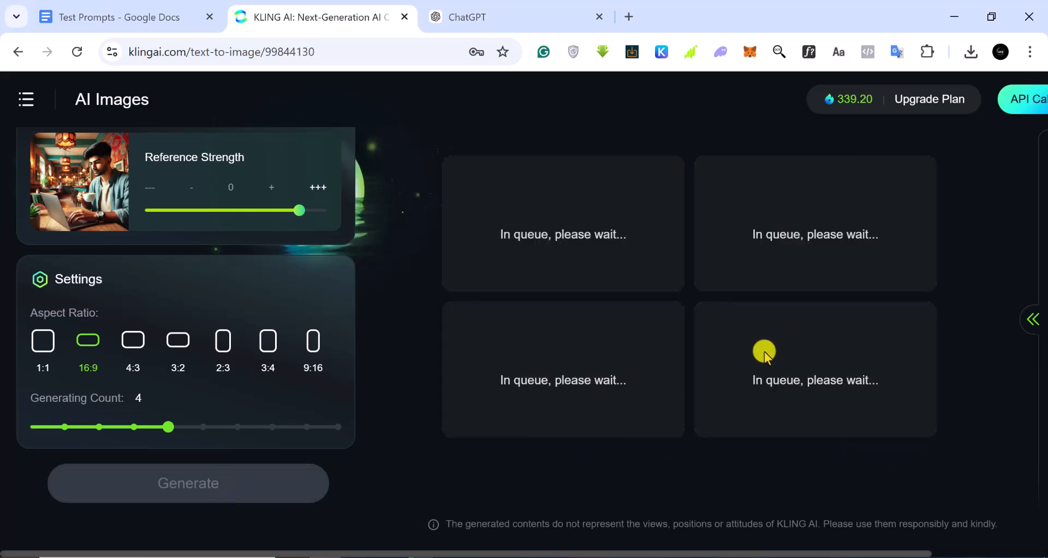
- Switch to text-to-video generation and paste the prompt for a colorful steampunk-style fantasy creature with butterfly wings
{"action": "mouse_move", "coordinate": [103, 205]}
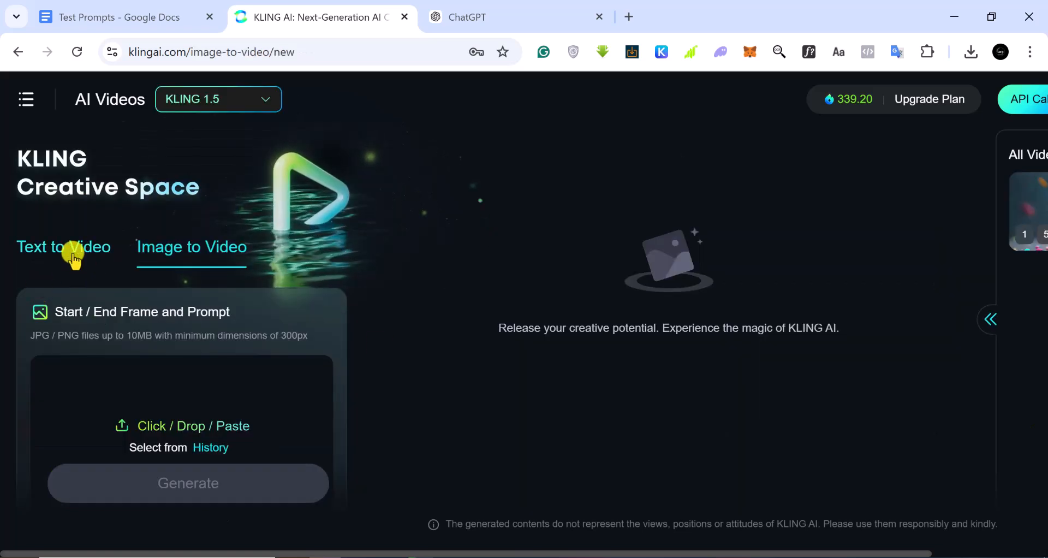
{"action": "left_click", "coordinate": [58, 252]}
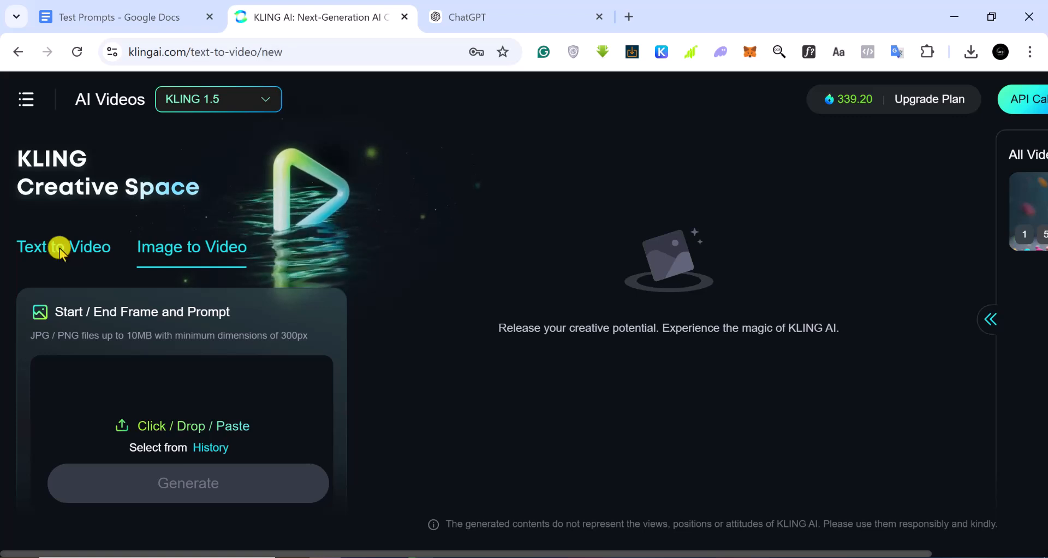
{"action": "left_click", "coordinate": [205, 255]}
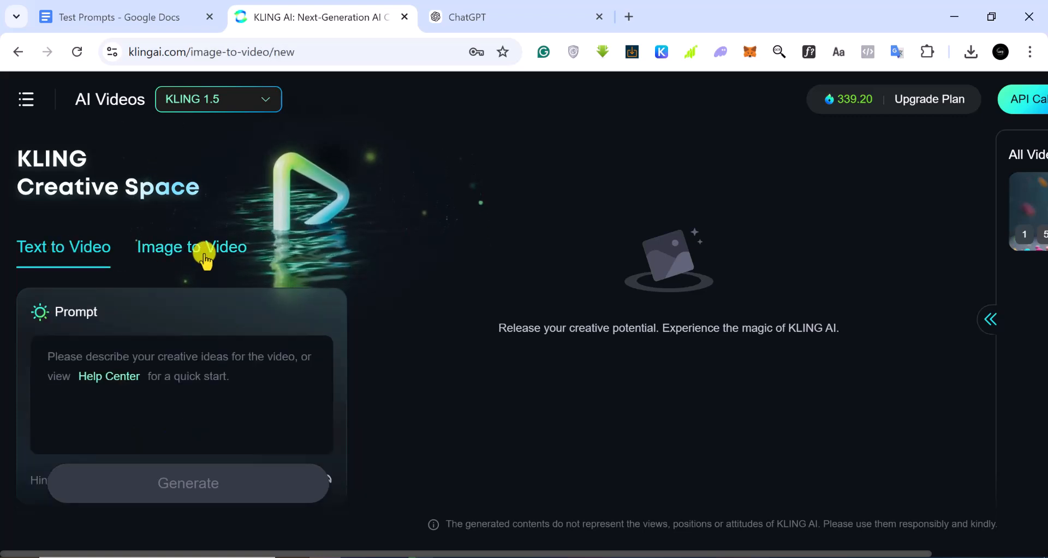
{"action": "left_click", "coordinate": [57, 254]}
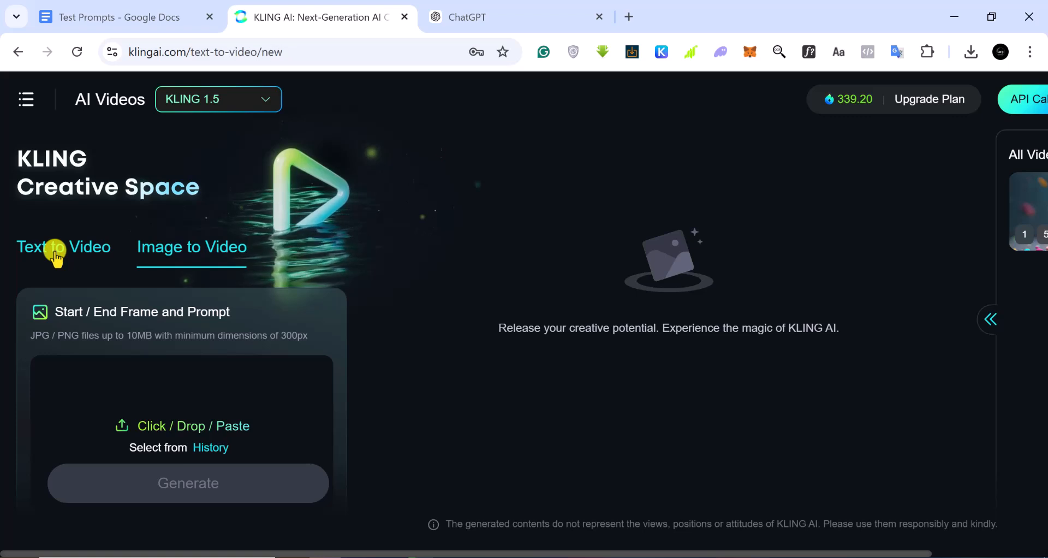
{"action": "scroll", "coordinate": [138, 352], "scroll_direction": "down", "scroll_amount": 5}
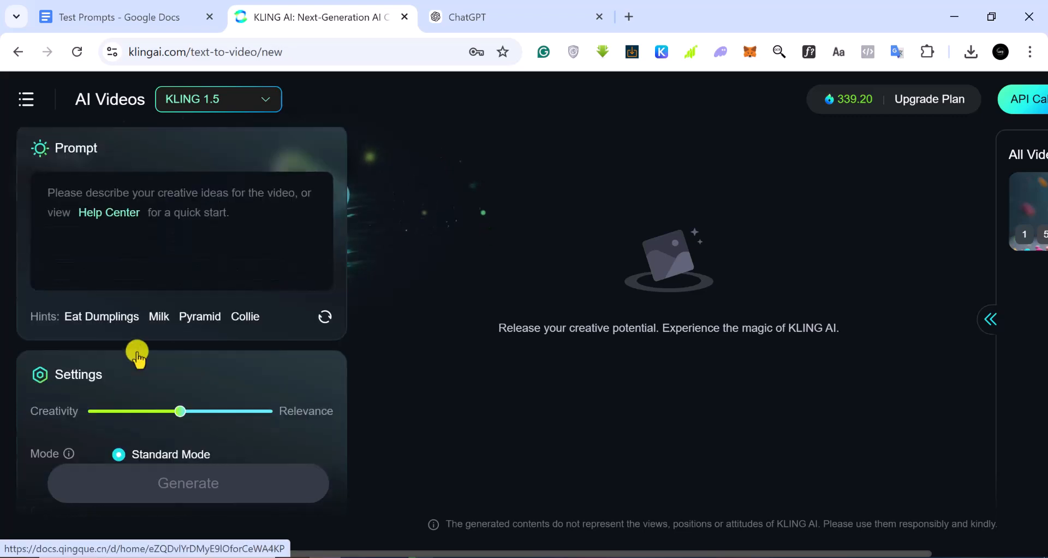
{"action": "scroll", "coordinate": [136, 352], "scroll_direction": "up", "scroll_amount": 3}
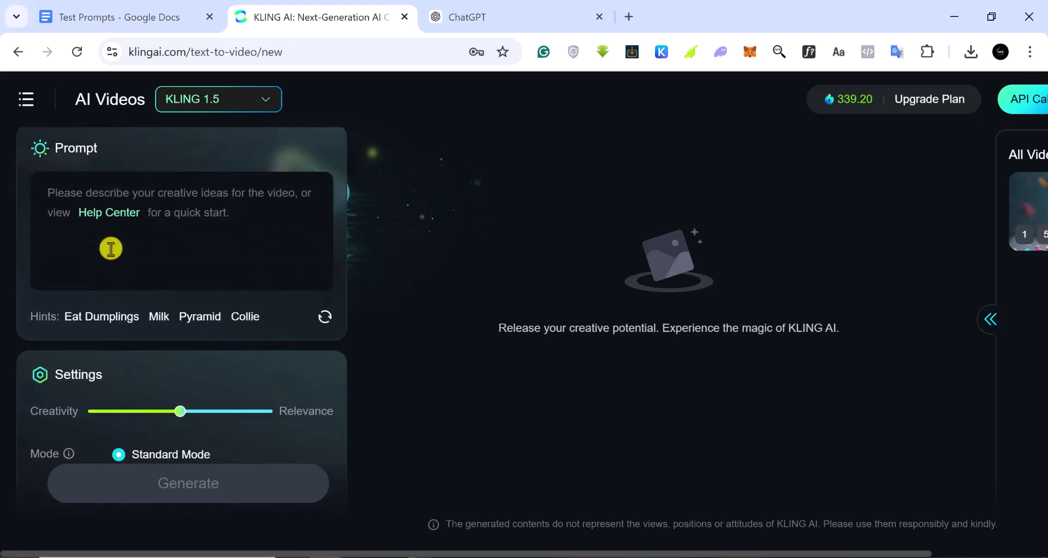
{"action": "right_click", "coordinate": [110, 200]}
{"action": "left_click", "coordinate": [175, 390]}
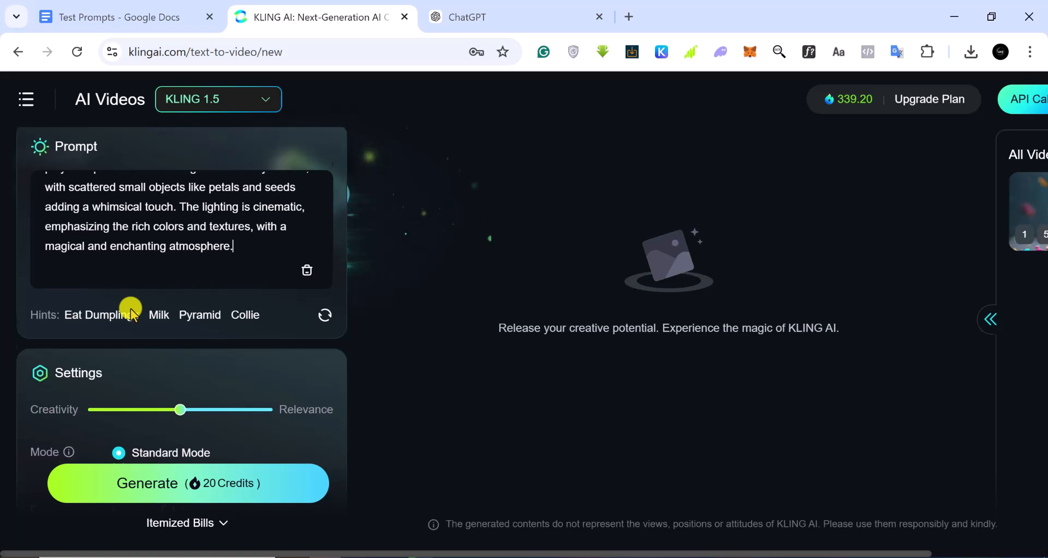
- Choose Professional Mode for the video and shift the Creativity/Relevance balance moderately toward Relevance
{"action": "scroll", "coordinate": [130, 306], "scroll_direction": "down", "scroll_amount": 5}
{"action": "scroll", "coordinate": [131, 310], "scroll_direction": "up", "scroll_amount": 2}
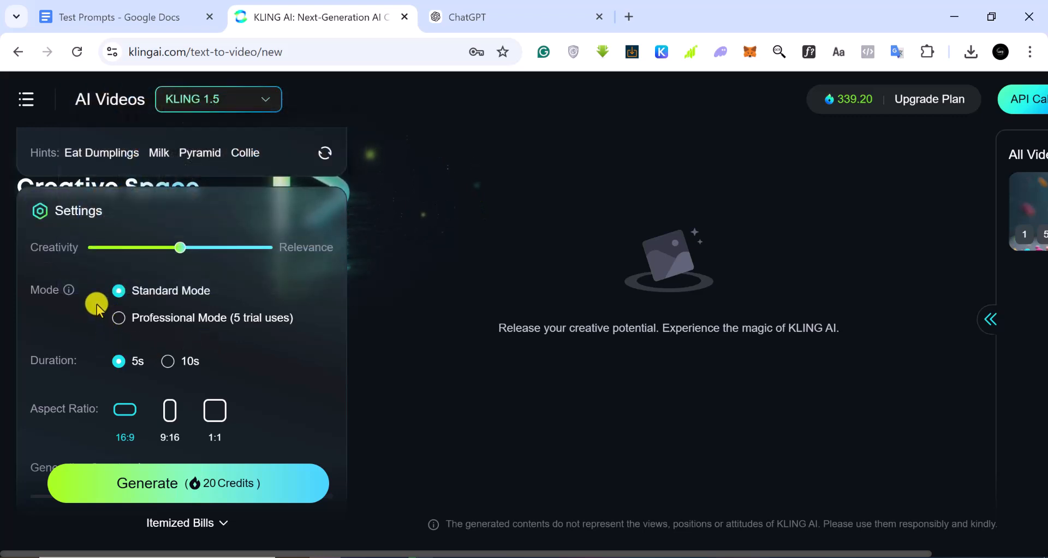
{"action": "mouse_move", "coordinate": [122, 322]}
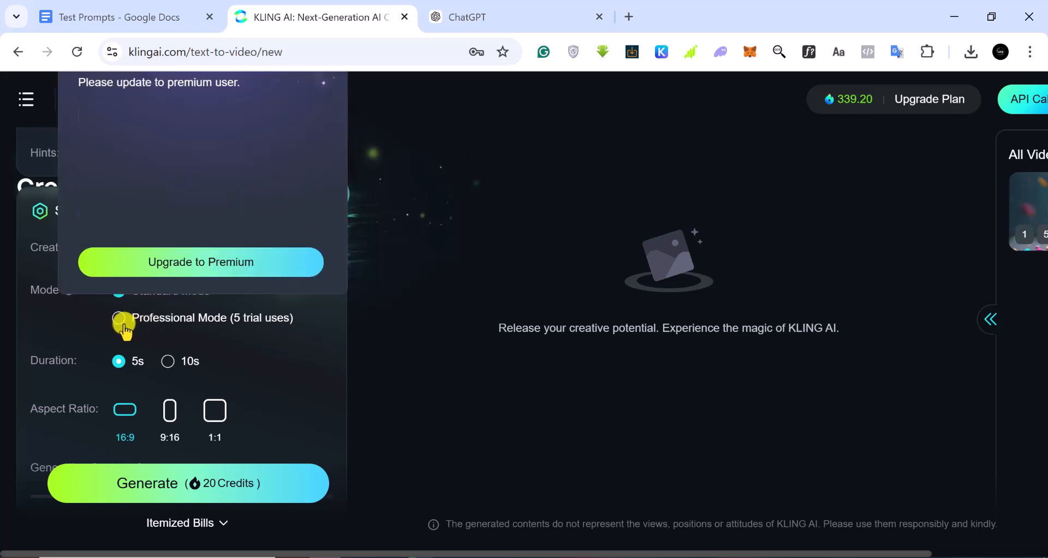
{"action": "left_click", "coordinate": [120, 321]}
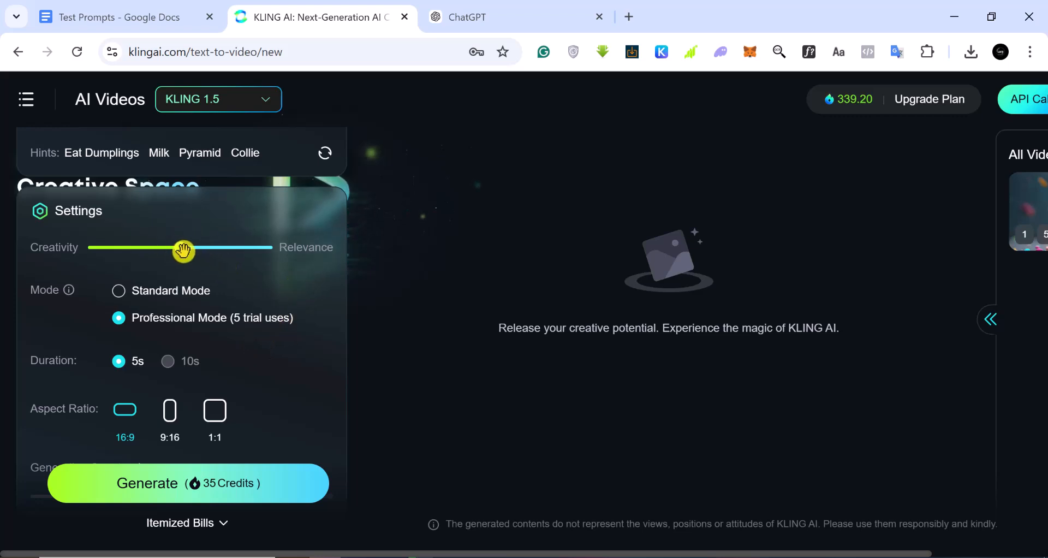
{"action": "left_click_drag", "start_coordinate": [195, 258], "coordinate": [217, 249]}
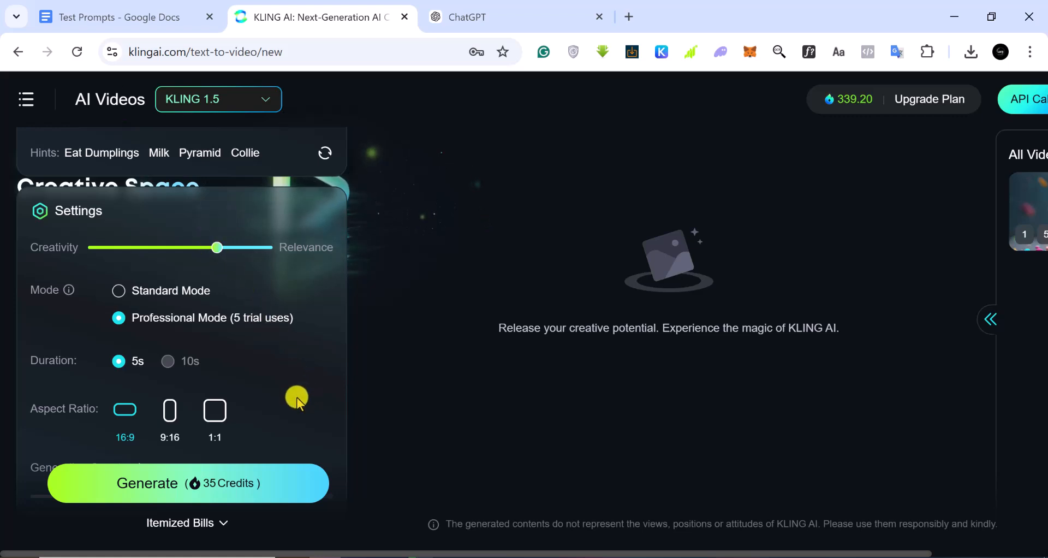
- Examine the remaining video settings: duration, aspect ratio, generating count, camera movement and negative prompt
{"action": "scroll", "coordinate": [297, 397], "scroll_direction": "down", "scroll_amount": 2}
{"action": "scroll", "coordinate": [298, 397], "scroll_direction": "down", "scroll_amount": 2}
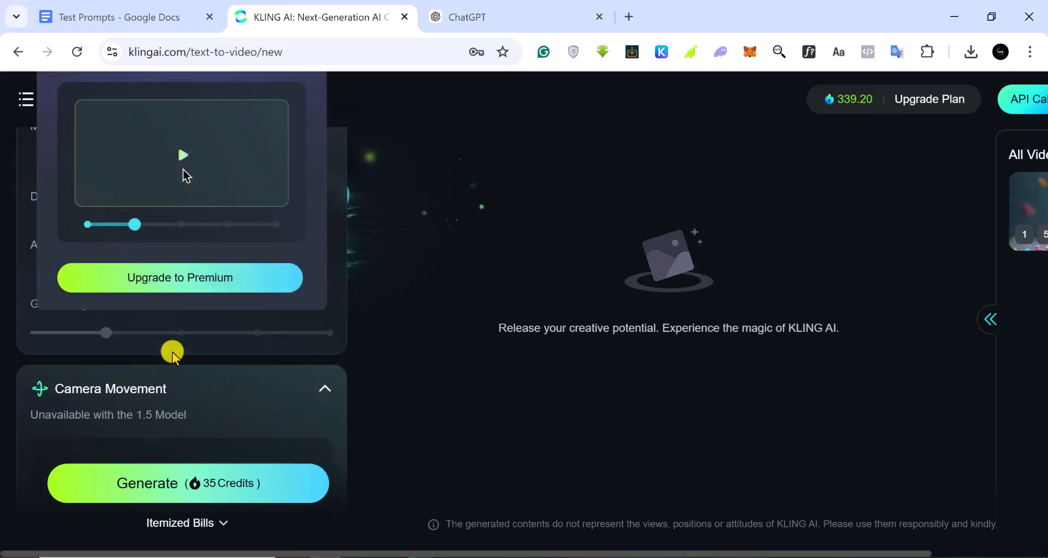
{"action": "scroll", "coordinate": [163, 211], "scroll_direction": "up", "scroll_amount": 2}
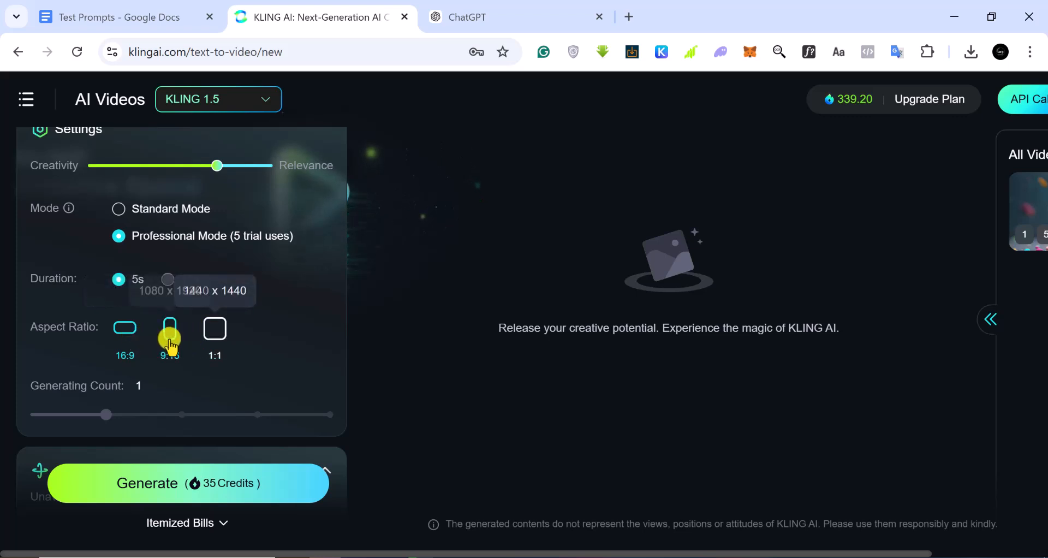
{"action": "scroll", "coordinate": [214, 335], "scroll_direction": "down", "scroll_amount": 2}
{"action": "scroll", "coordinate": [214, 334], "scroll_direction": "down", "scroll_amount": 3}
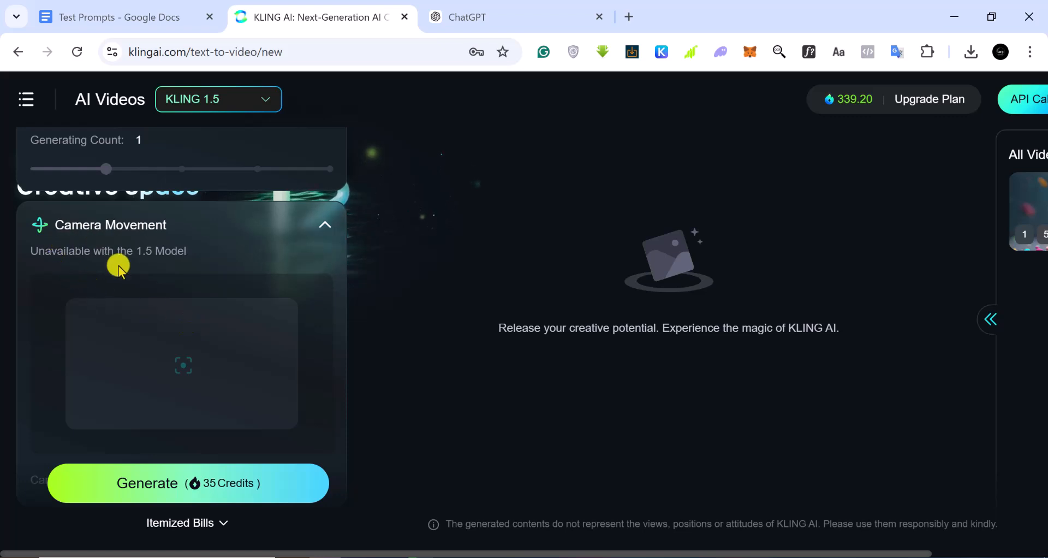
{"action": "scroll", "coordinate": [119, 269], "scroll_direction": "down", "scroll_amount": 5}
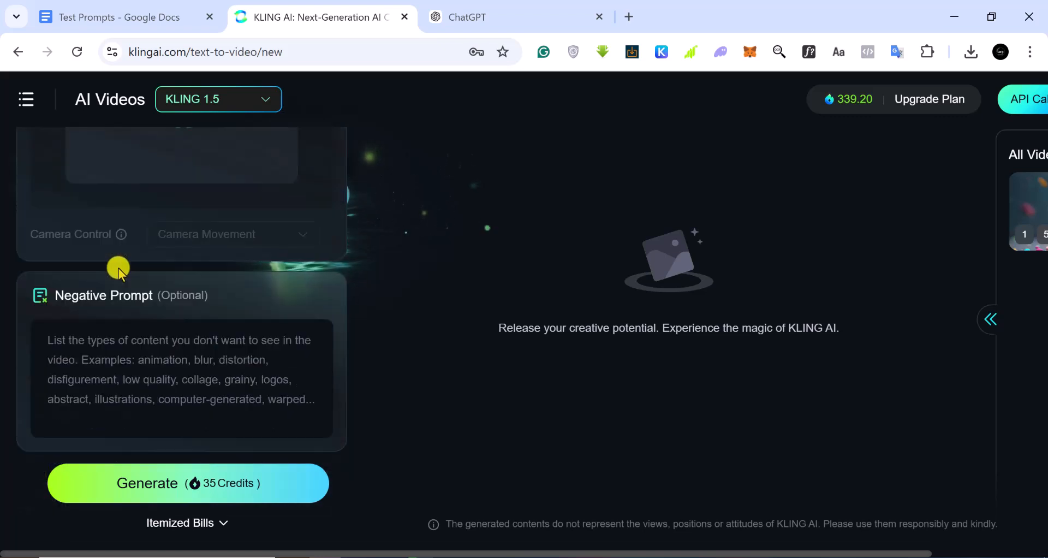
{"action": "scroll", "coordinate": [119, 269], "scroll_direction": "up", "scroll_amount": 5}
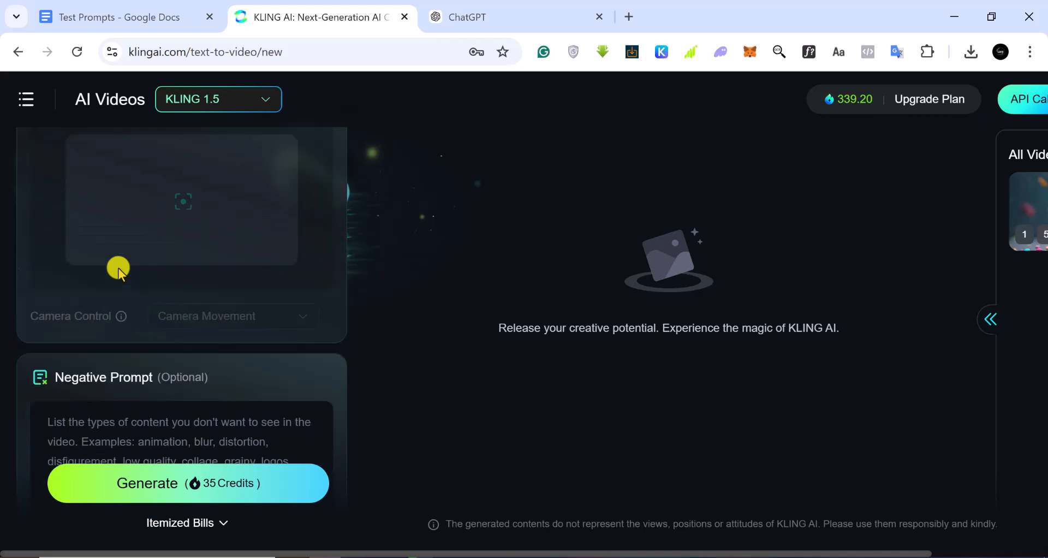
{"action": "scroll", "coordinate": [118, 267], "scroll_direction": "up", "scroll_amount": 8}
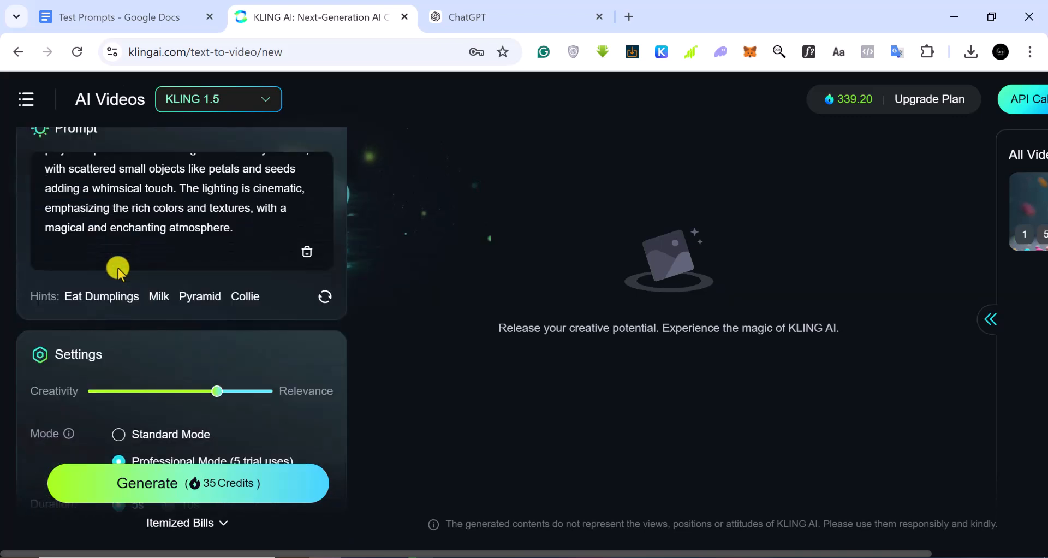
{"action": "scroll", "coordinate": [118, 267], "scroll_direction": "down", "scroll_amount": 3}
{"action": "mouse_move", "coordinate": [155, 326]}
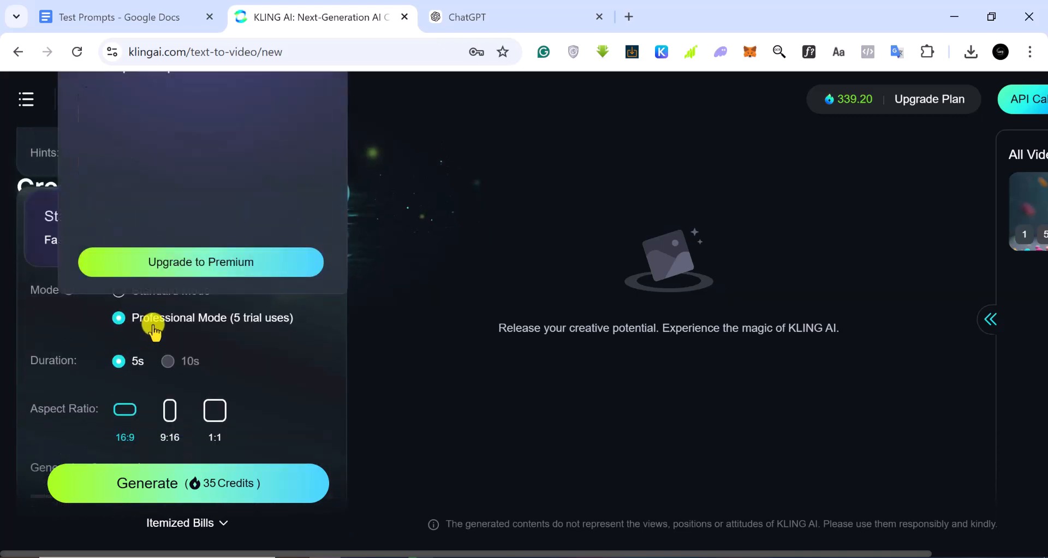
{"action": "scroll", "coordinate": [155, 327], "scroll_direction": "down", "scroll_amount": 5}
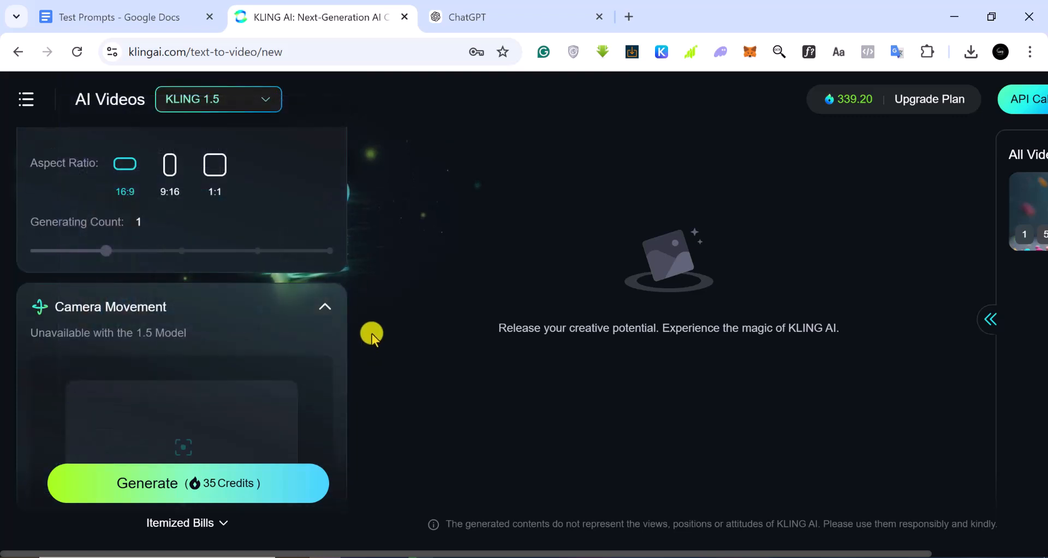
{"action": "scroll", "coordinate": [214, 365], "scroll_direction": "down", "scroll_amount": 5}
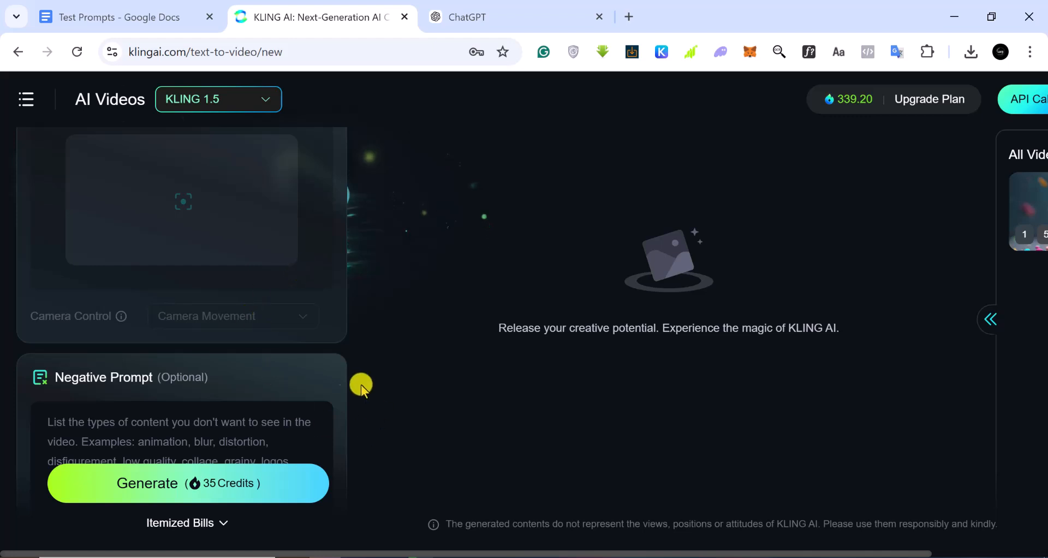
- Generate one 5s video at 16:9 from the creature prompt in Professional Mode
{"action": "scroll", "coordinate": [222, 398], "scroll_direction": "up", "scroll_amount": 7}
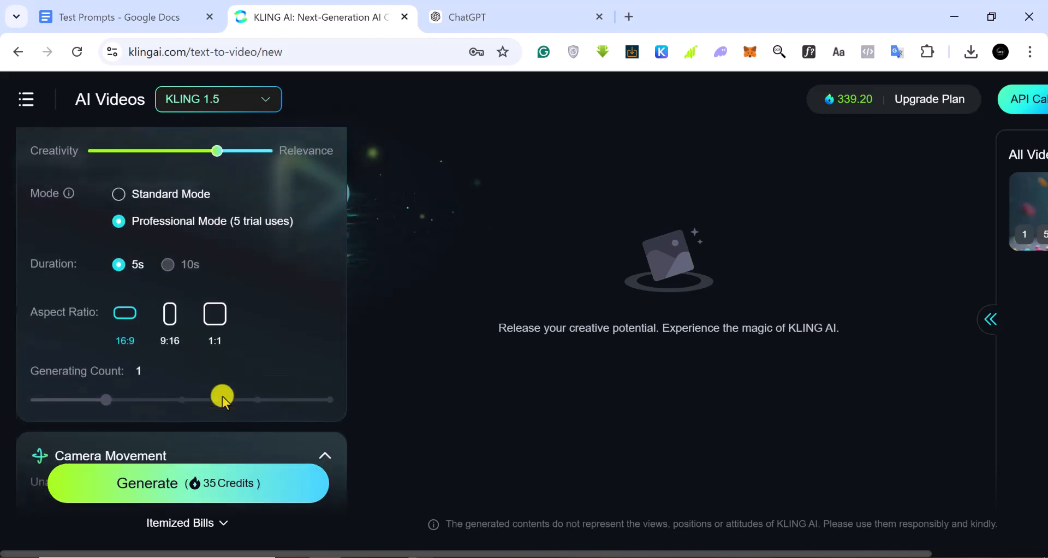
{"action": "scroll", "coordinate": [222, 404], "scroll_direction": "down", "scroll_amount": 5}
{"action": "left_click", "coordinate": [159, 493]}
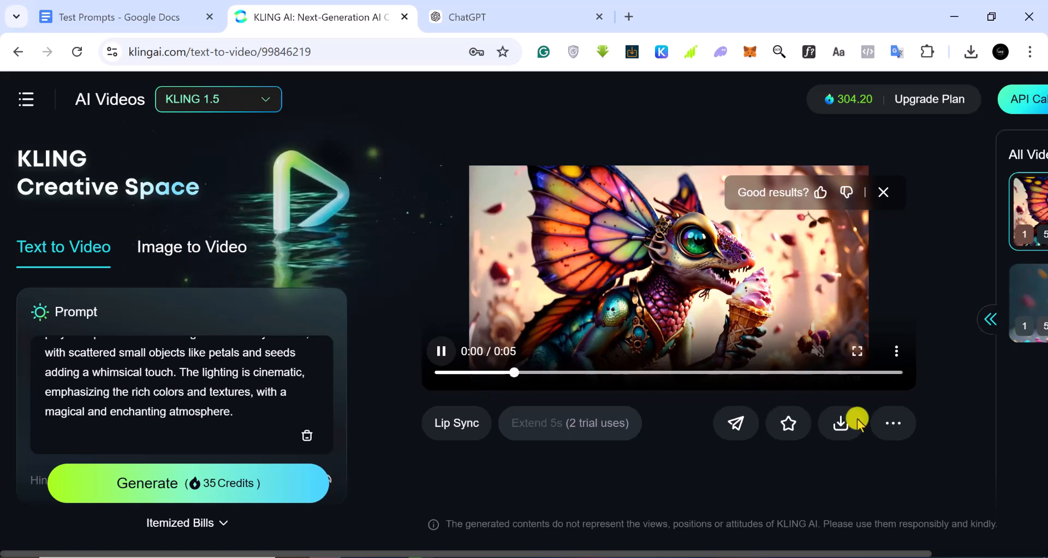
- Reread the creature prompt from its beginning and compare it with the generated video
{"action": "left_click", "coordinate": [844, 423]}
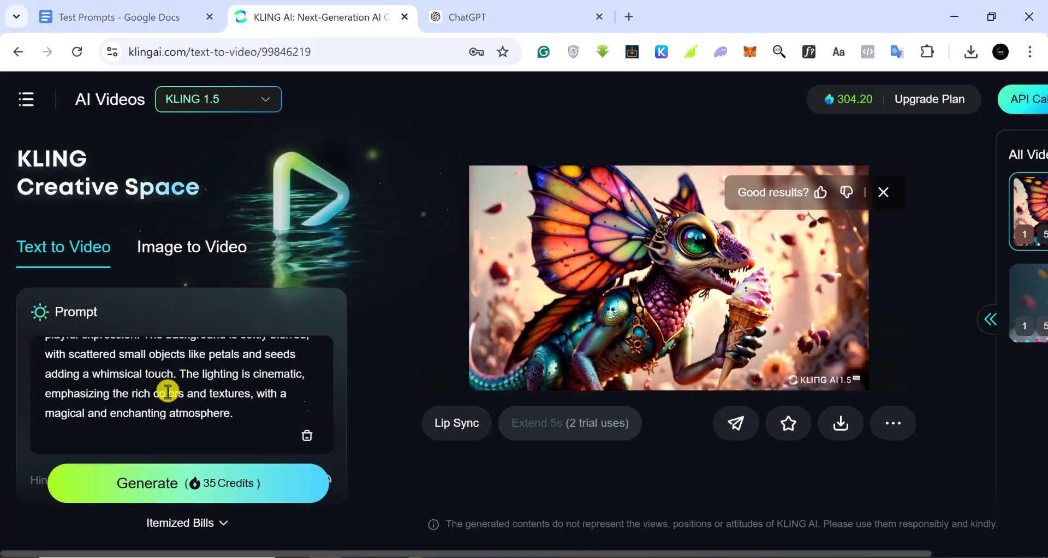
{"action": "scroll", "coordinate": [145, 400], "scroll_direction": "up", "scroll_amount": 5}
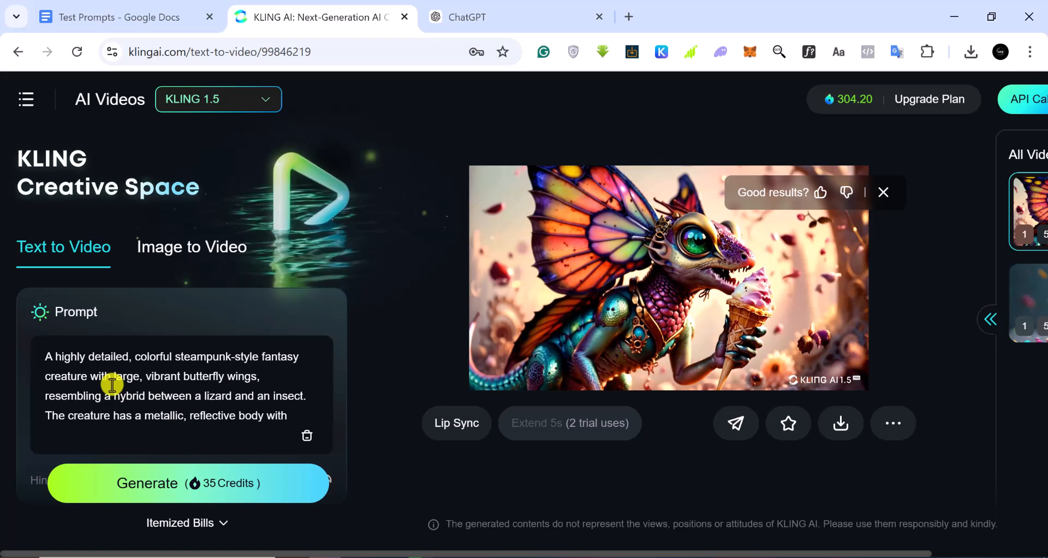
{"action": "mouse_move", "coordinate": [681, 321]}
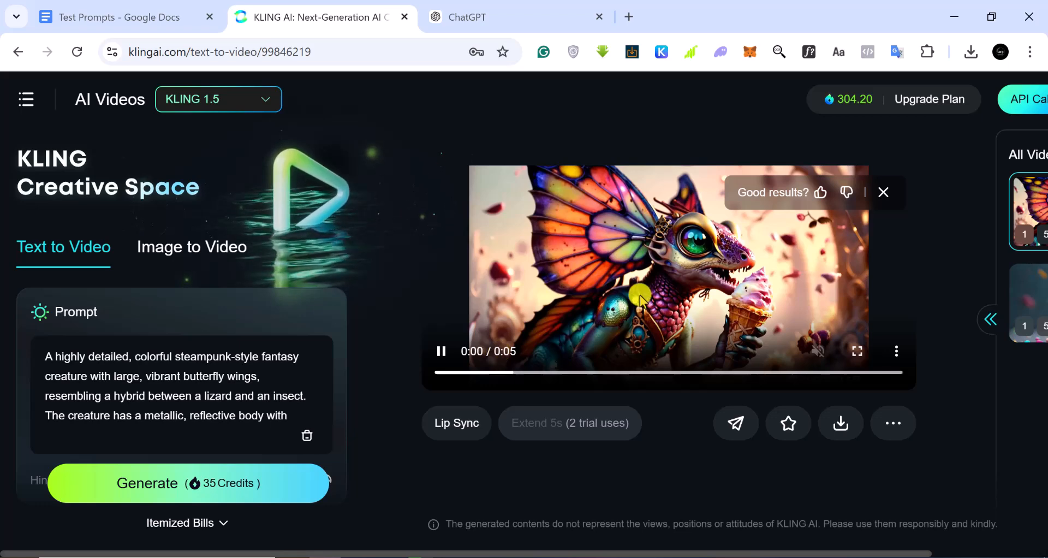
- Download the generated creature video from its enlarged preview and close the preview
{"action": "left_click", "coordinate": [893, 193]}
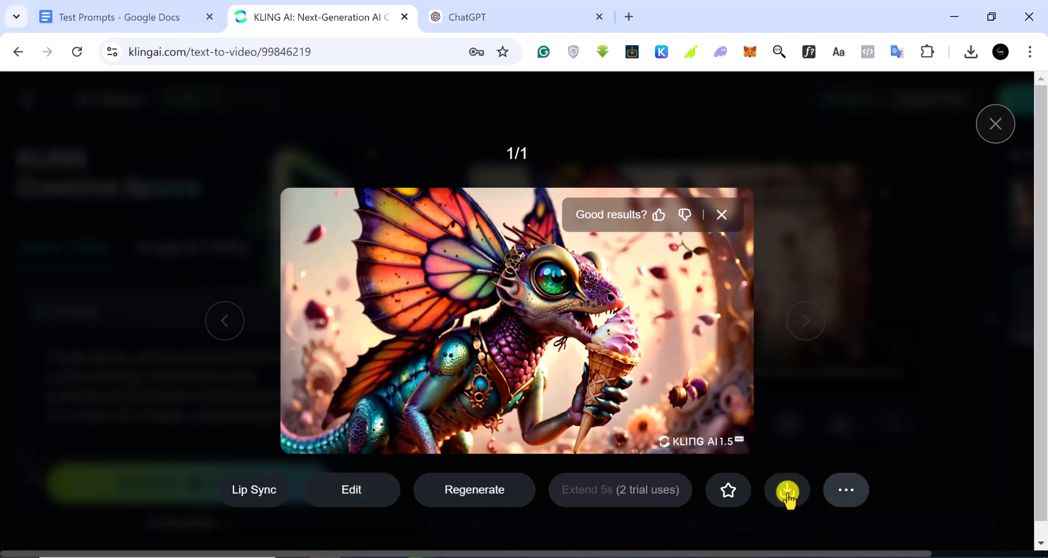
{"action": "mouse_move", "coordinate": [788, 494]}
{"action": "left_click", "coordinate": [740, 406]}
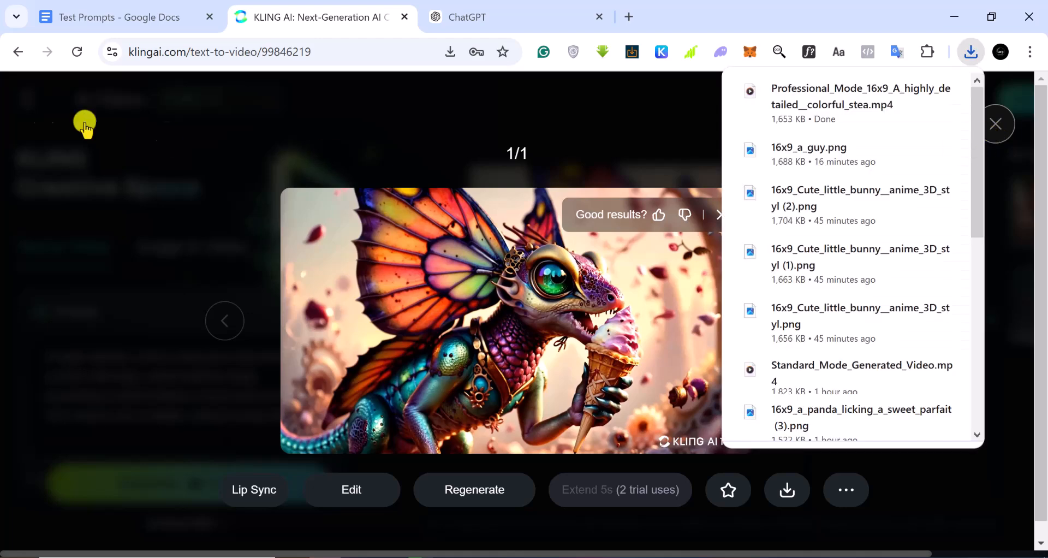
{"action": "left_click", "coordinate": [183, 141]}
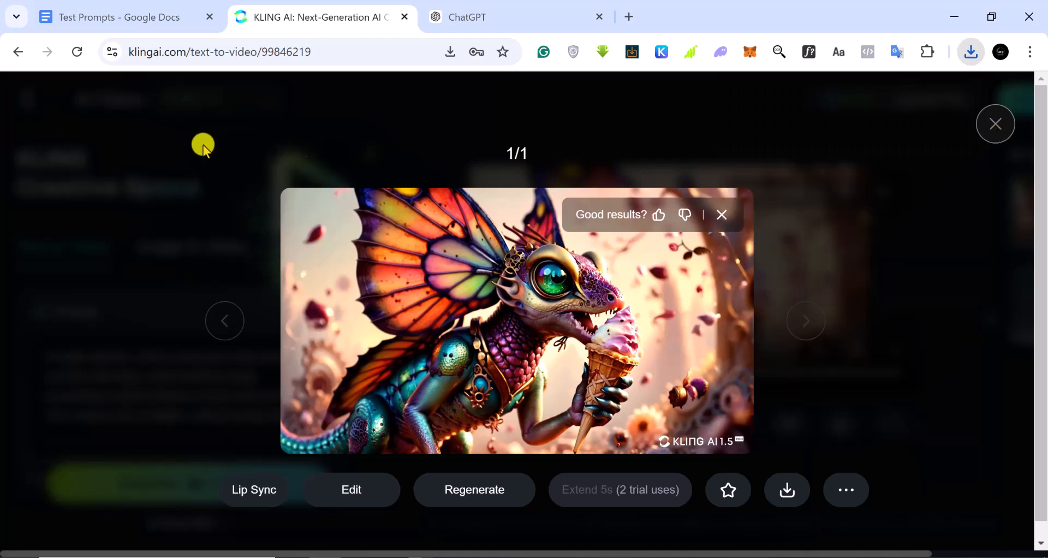
{"action": "left_click", "coordinate": [982, 125]}
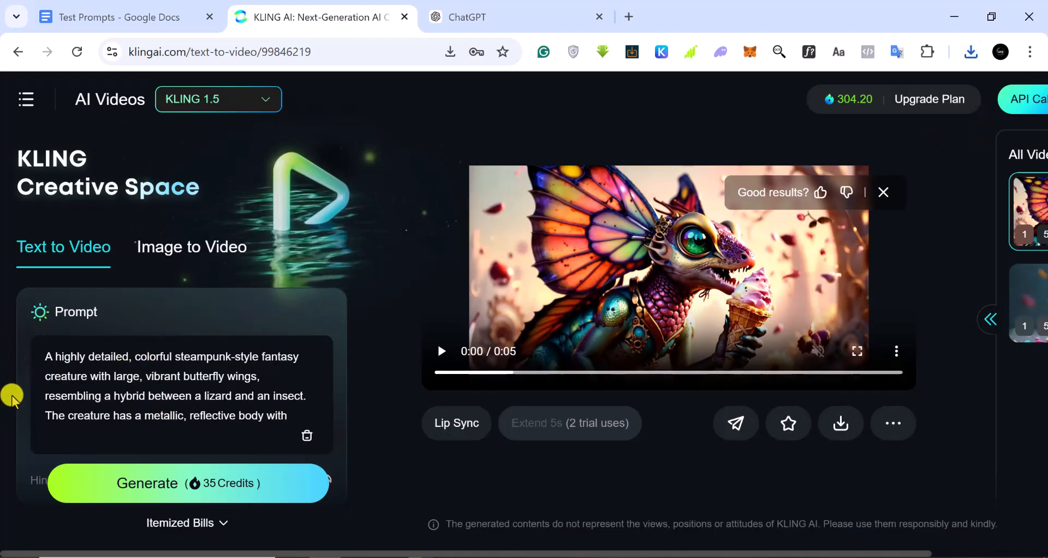
- Switch to image-to-video and set the history image of the single man at his laptop as the start frame
{"action": "left_click", "coordinate": [168, 247]}
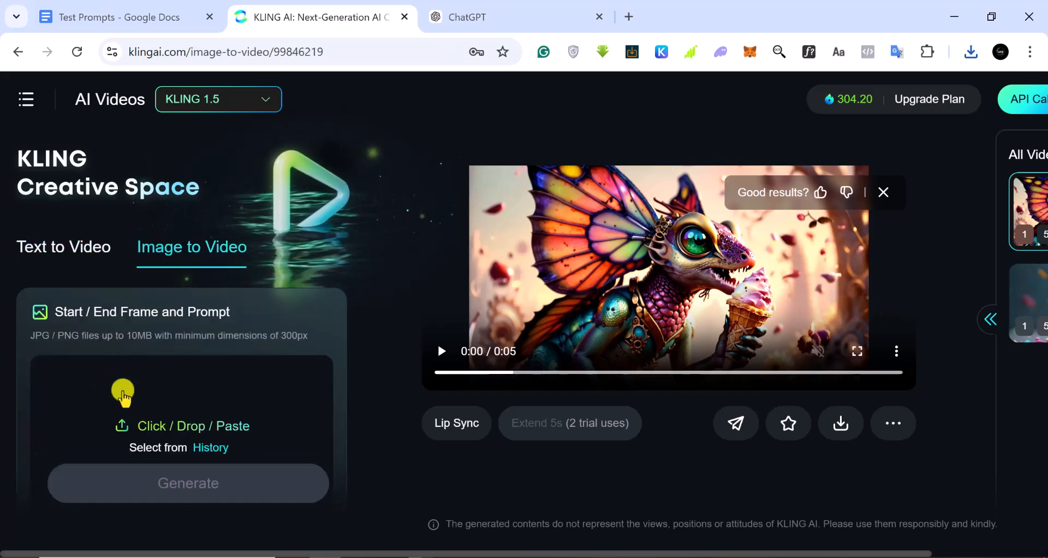
{"action": "scroll", "coordinate": [123, 393], "scroll_direction": "down", "scroll_amount": 2}
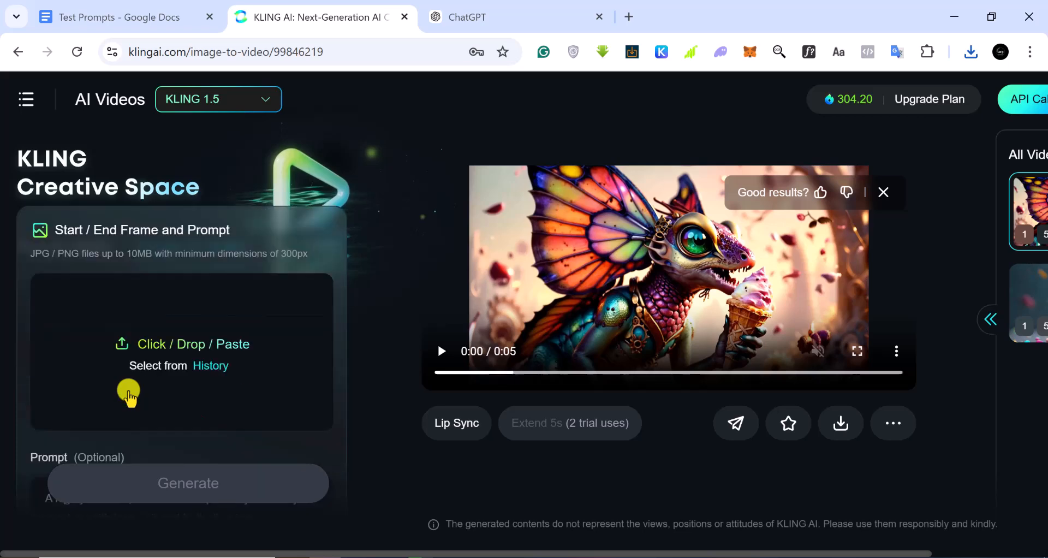
{"action": "left_click", "coordinate": [182, 366]}
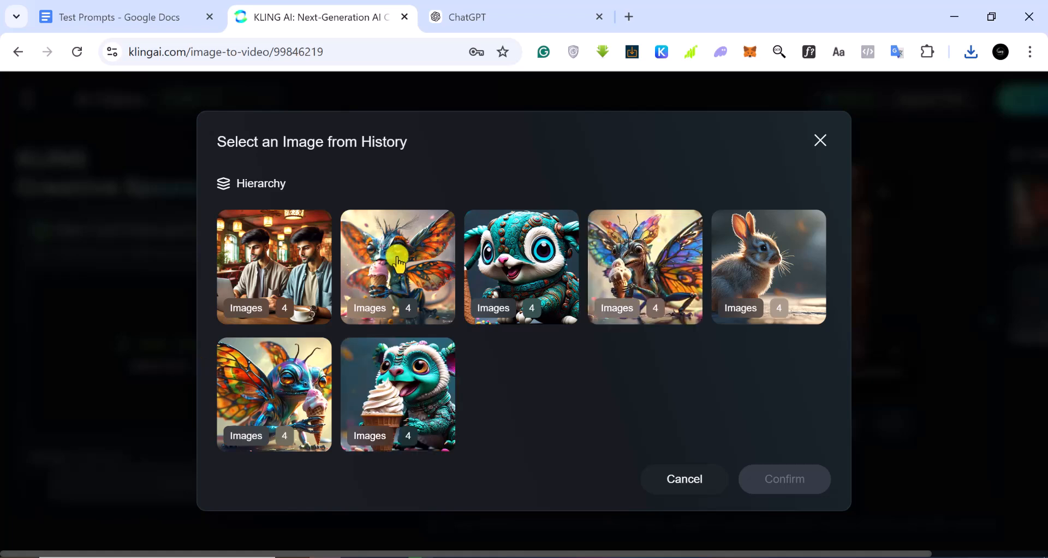
{"action": "left_click", "coordinate": [293, 279]}
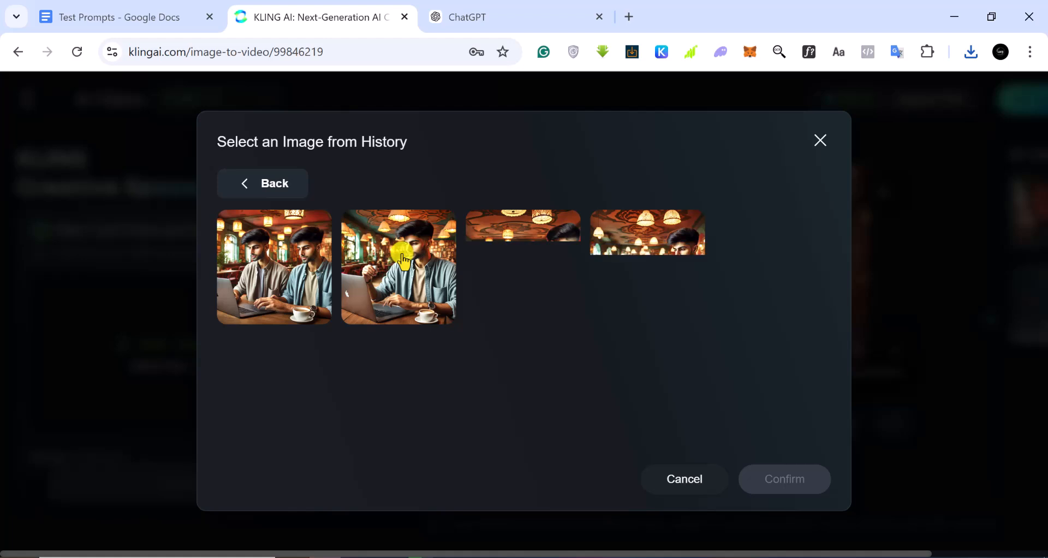
{"action": "left_click", "coordinate": [403, 261]}
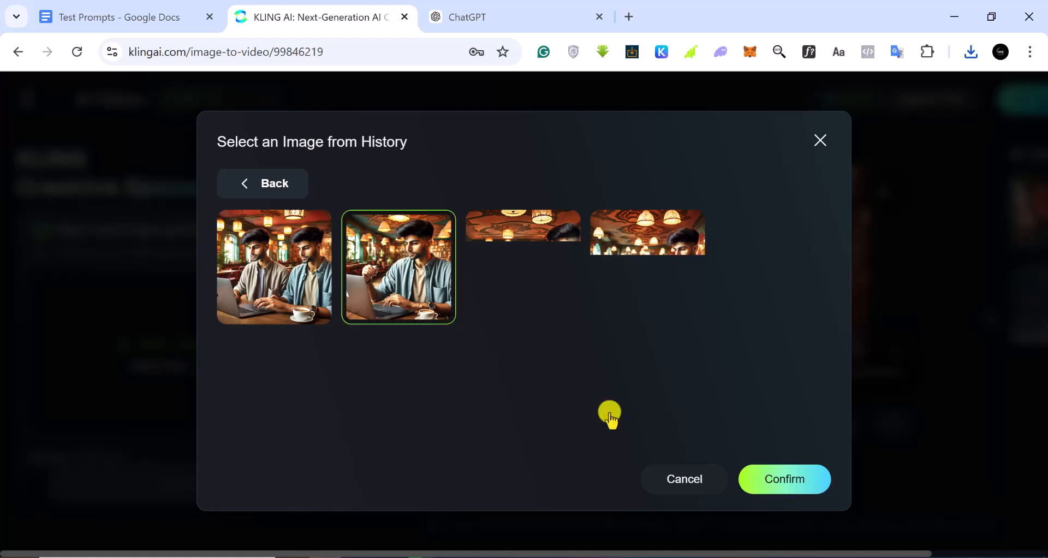
{"action": "left_click", "coordinate": [798, 491]}
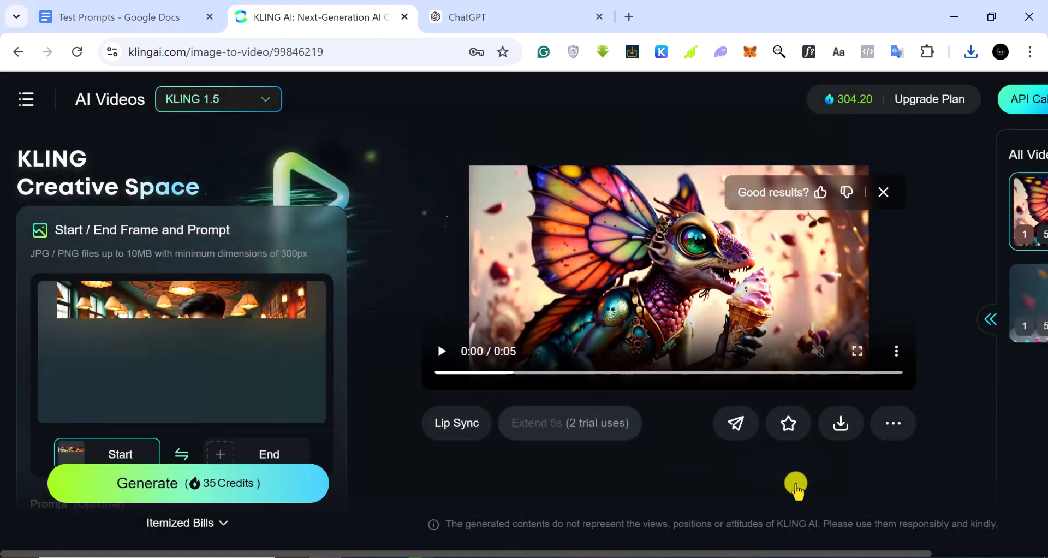
- Upload the 16x9_Cute_little_bunny__anime_3D_styl image from Downloads as the end frame
{"action": "scroll", "coordinate": [159, 377], "scroll_direction": "down", "scroll_amount": 3}
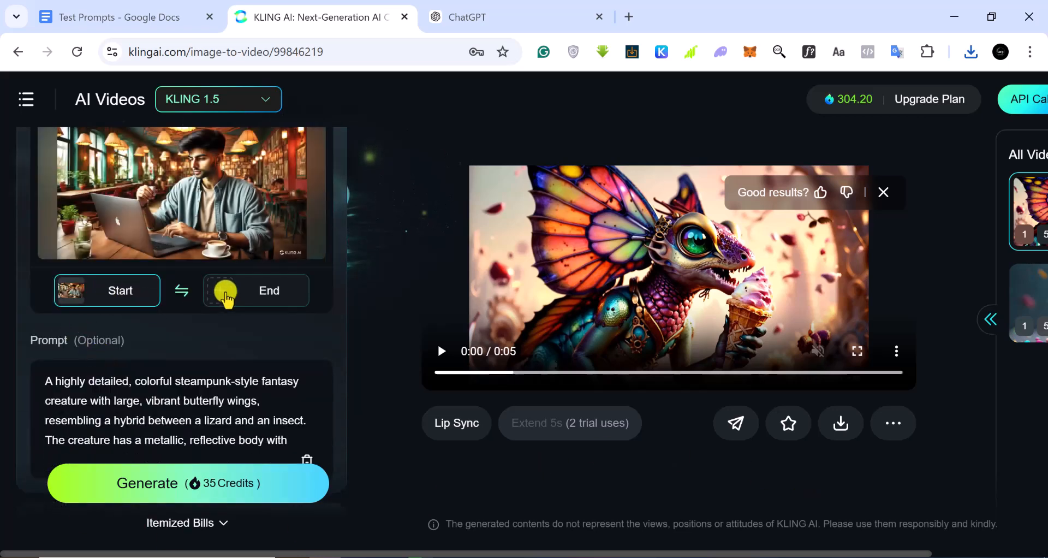
{"action": "left_click", "coordinate": [225, 295]}
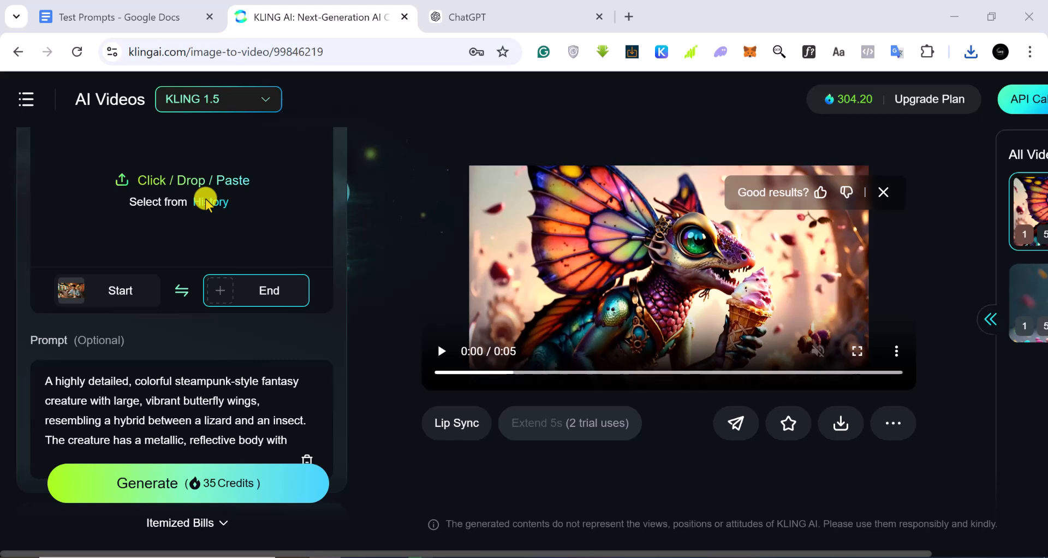
{"action": "left_click", "coordinate": [206, 203]}
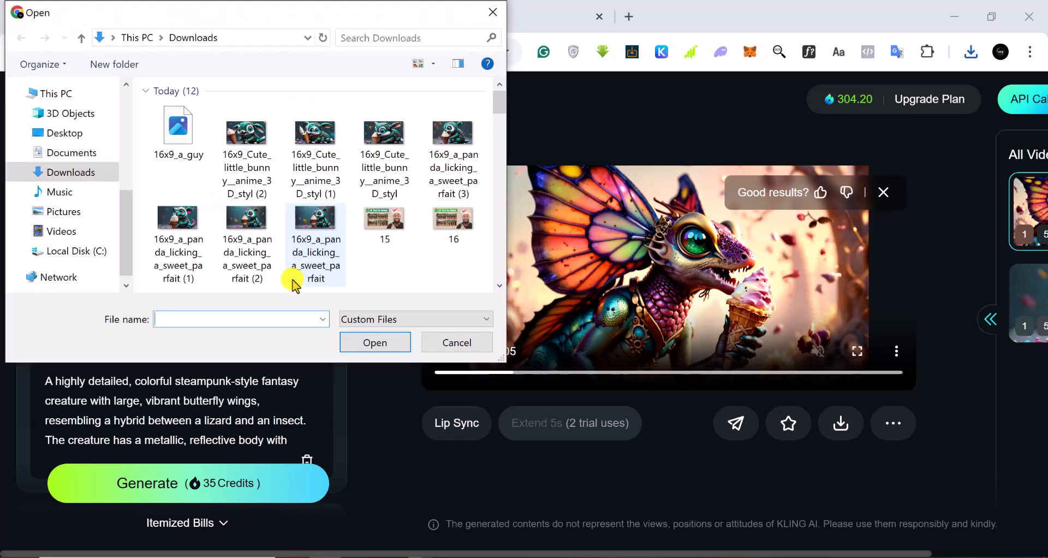
{"action": "left_click", "coordinate": [385, 134]}
{"action": "left_click", "coordinate": [375, 343]}
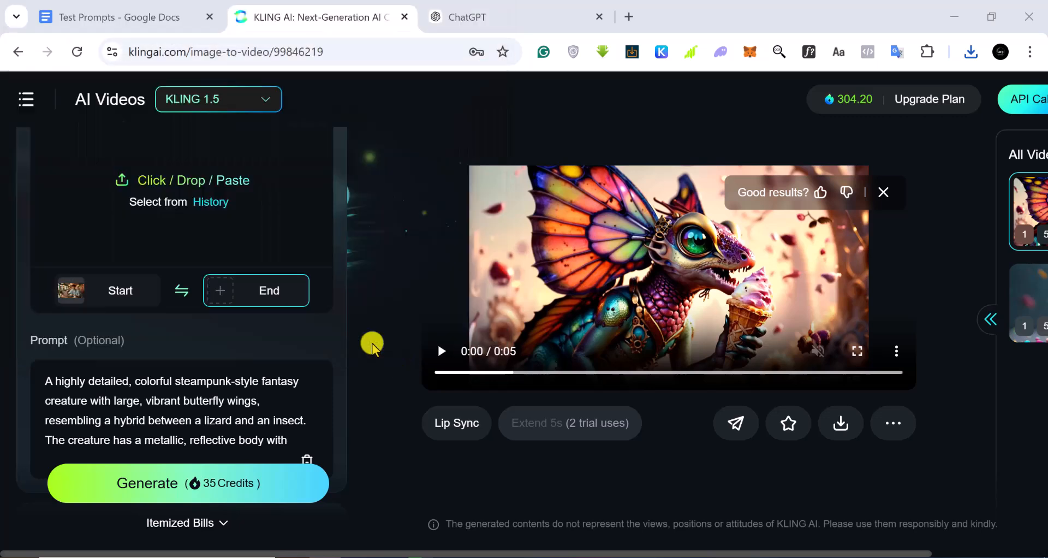
- Examine the prompt, Motion Brush, mode, duration and camera movement options offered when an end frame is used
{"action": "scroll", "coordinate": [202, 245], "scroll_direction": "down", "scroll_amount": 3}
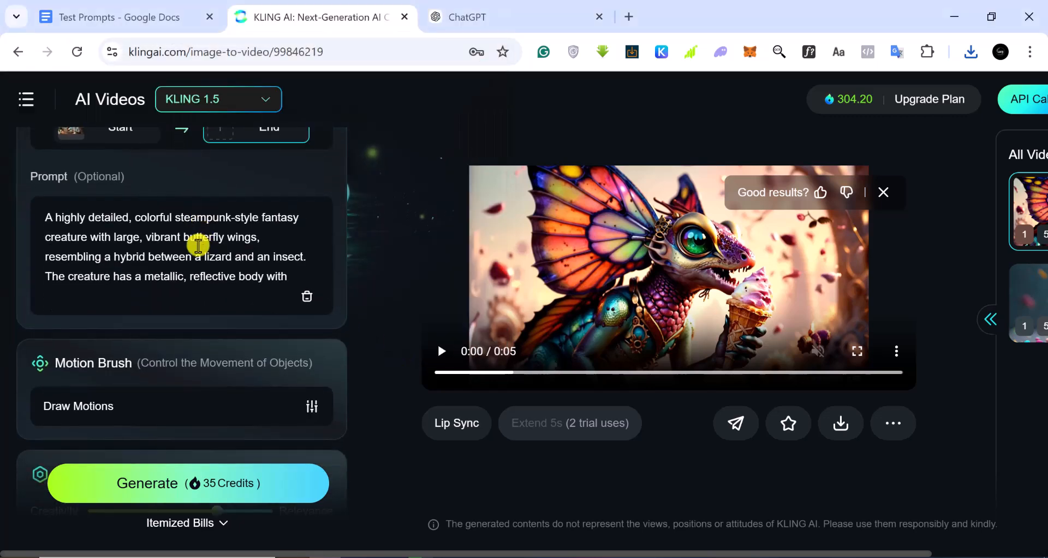
{"action": "scroll", "coordinate": [198, 246], "scroll_direction": "up", "scroll_amount": 3}
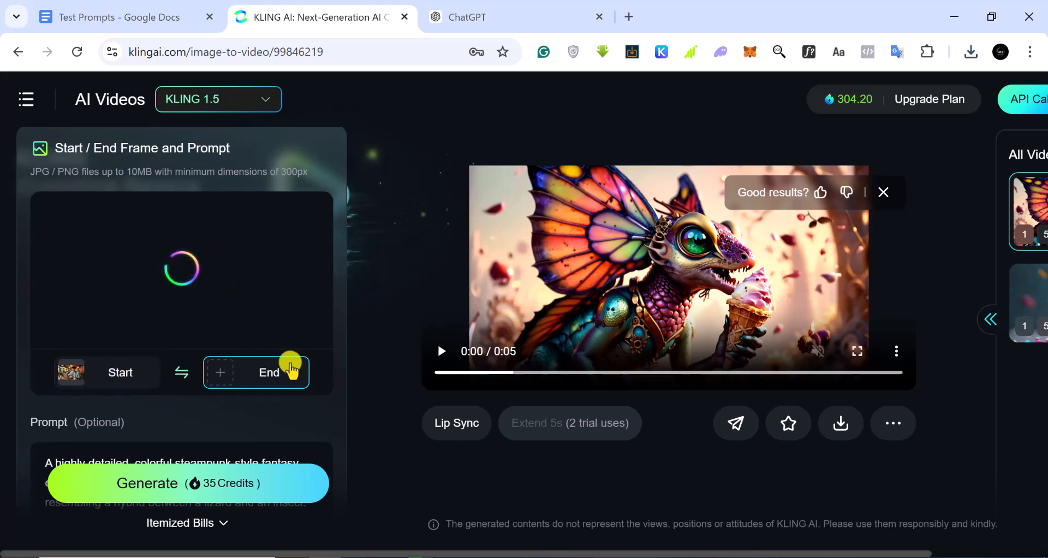
{"action": "scroll", "coordinate": [220, 418], "scroll_direction": "down", "scroll_amount": 4}
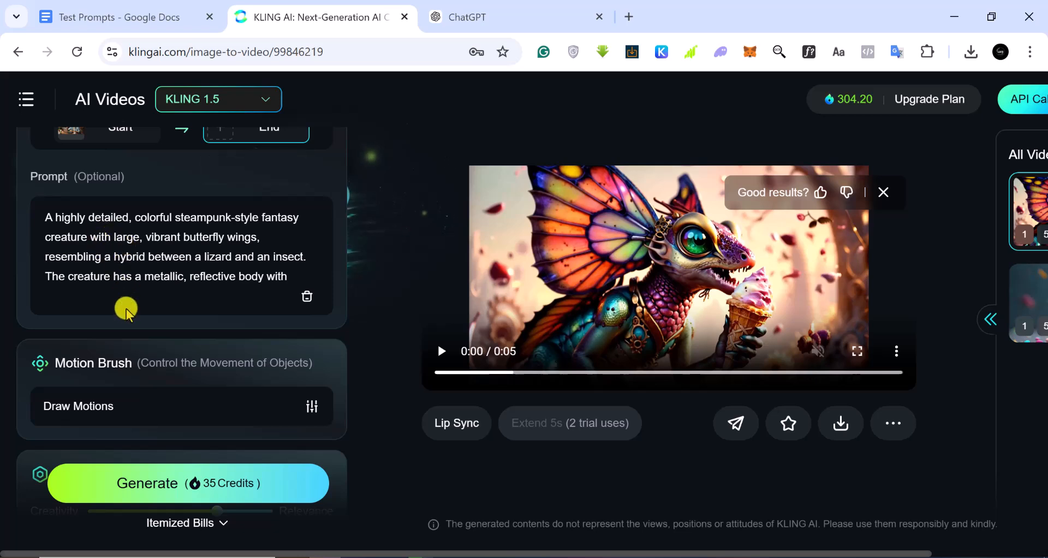
{"action": "scroll", "coordinate": [126, 306], "scroll_direction": "down", "scroll_amount": 3}
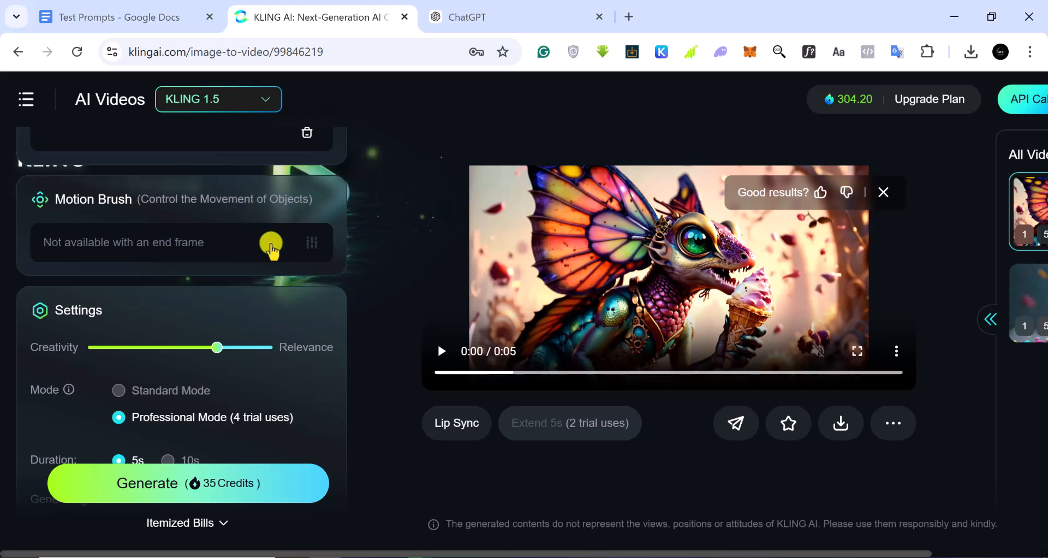
{"action": "scroll", "coordinate": [270, 245], "scroll_direction": "up", "scroll_amount": 2}
{"action": "scroll", "coordinate": [270, 250], "scroll_direction": "up", "scroll_amount": 2}
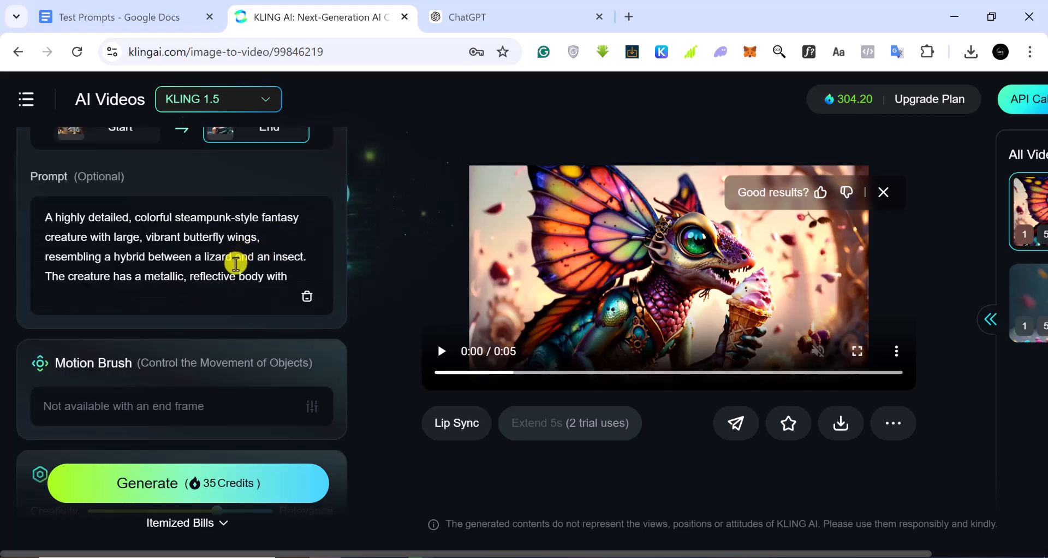
{"action": "scroll", "coordinate": [236, 261], "scroll_direction": "down", "scroll_amount": 3}
{"action": "scroll", "coordinate": [172, 378], "scroll_direction": "down", "scroll_amount": 4}
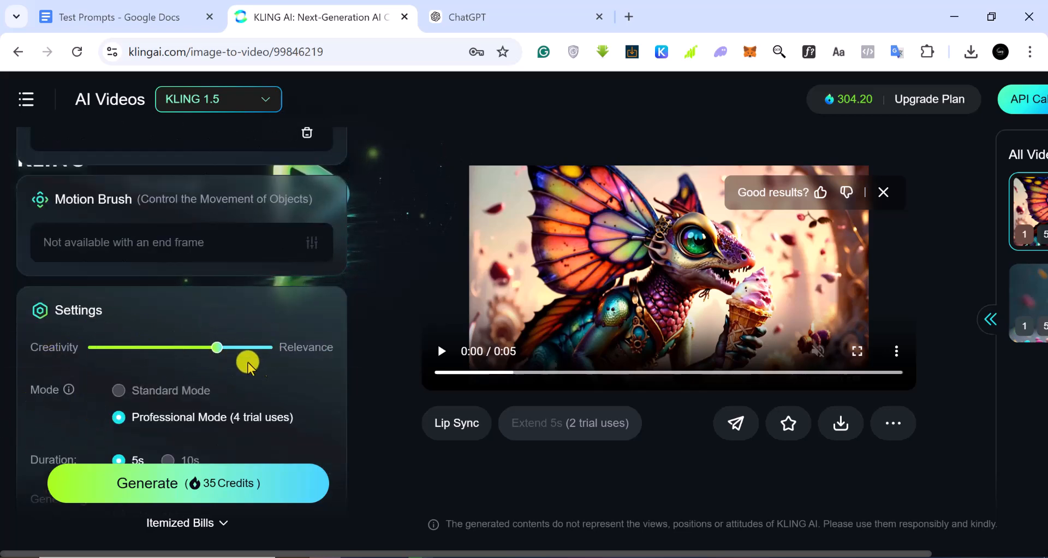
{"action": "scroll", "coordinate": [261, 363], "scroll_direction": "down", "scroll_amount": 2}
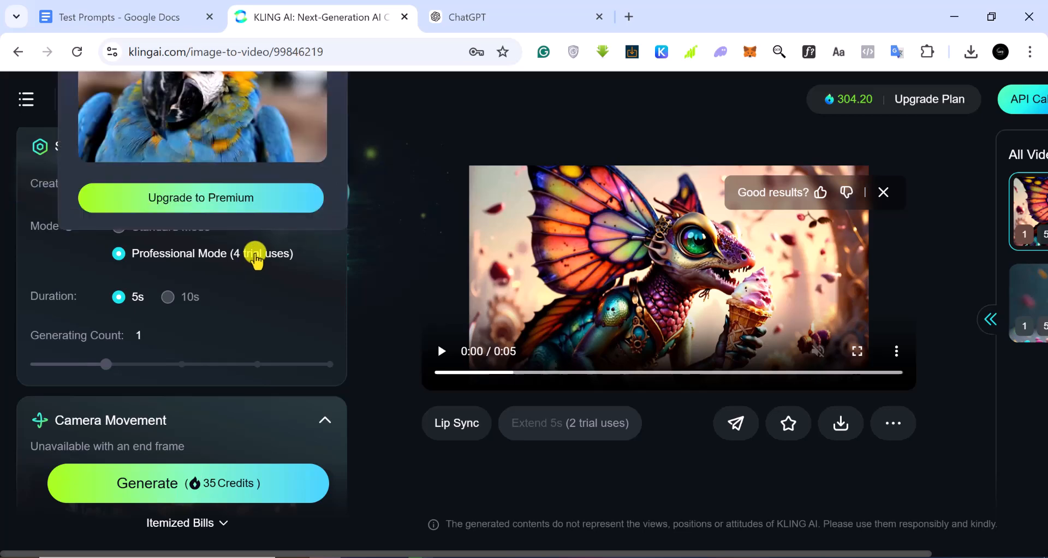
{"action": "scroll", "coordinate": [148, 287], "scroll_direction": "up", "scroll_amount": 3}
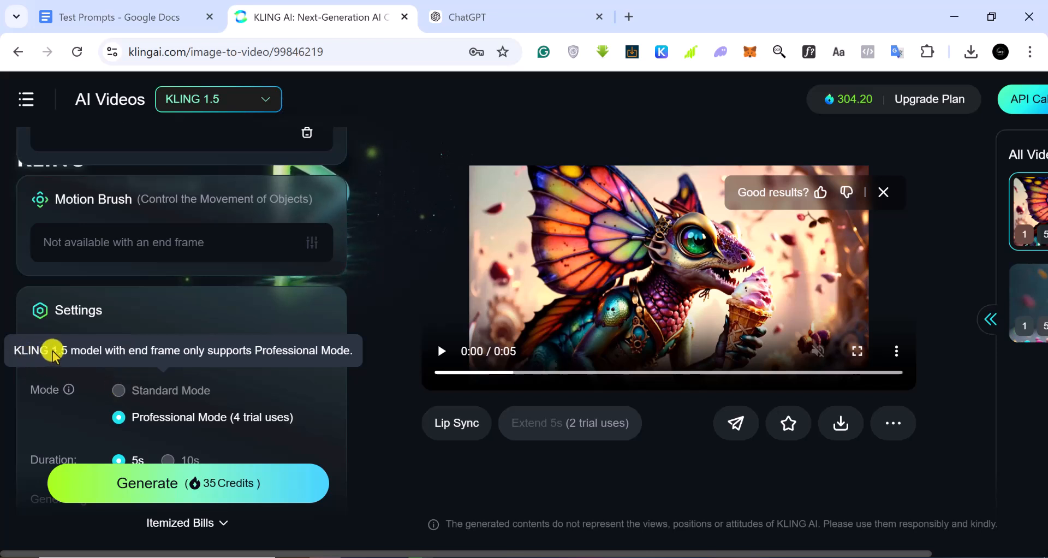
- Switch the video model to KLING 1.6 and set the generation mode to Standard Mode
{"action": "left_click", "coordinate": [219, 109]}
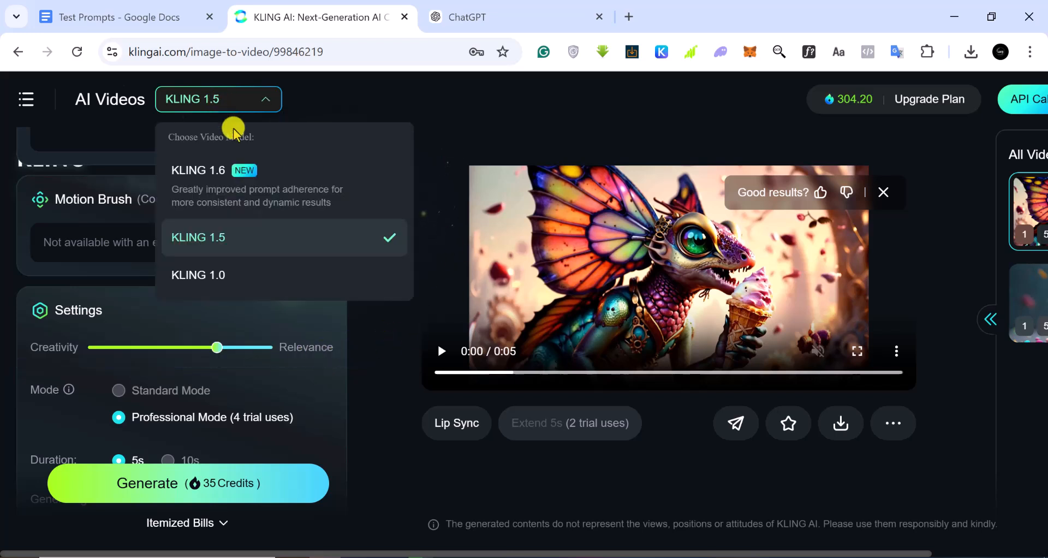
{"action": "left_click", "coordinate": [235, 197]}
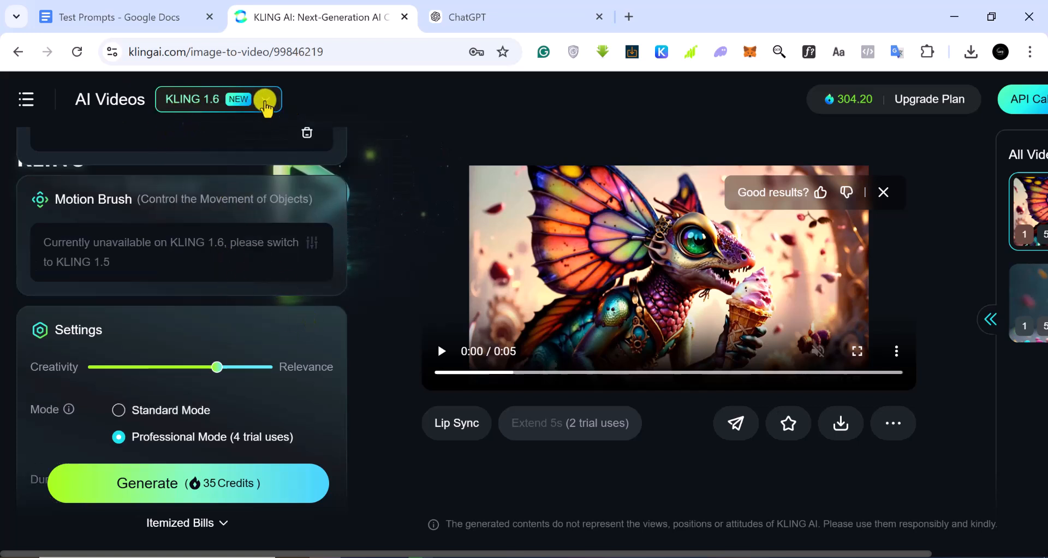
{"action": "scroll", "coordinate": [120, 408], "scroll_direction": "down", "scroll_amount": 2}
{"action": "mouse_move", "coordinate": [125, 336]}
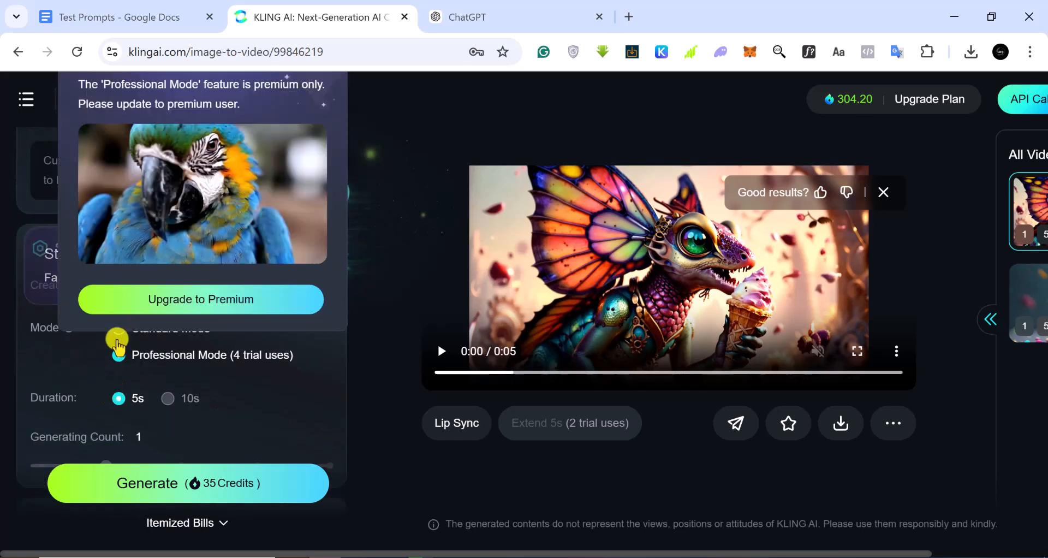
{"action": "scroll", "coordinate": [115, 355], "scroll_direction": "up", "scroll_amount": 2}
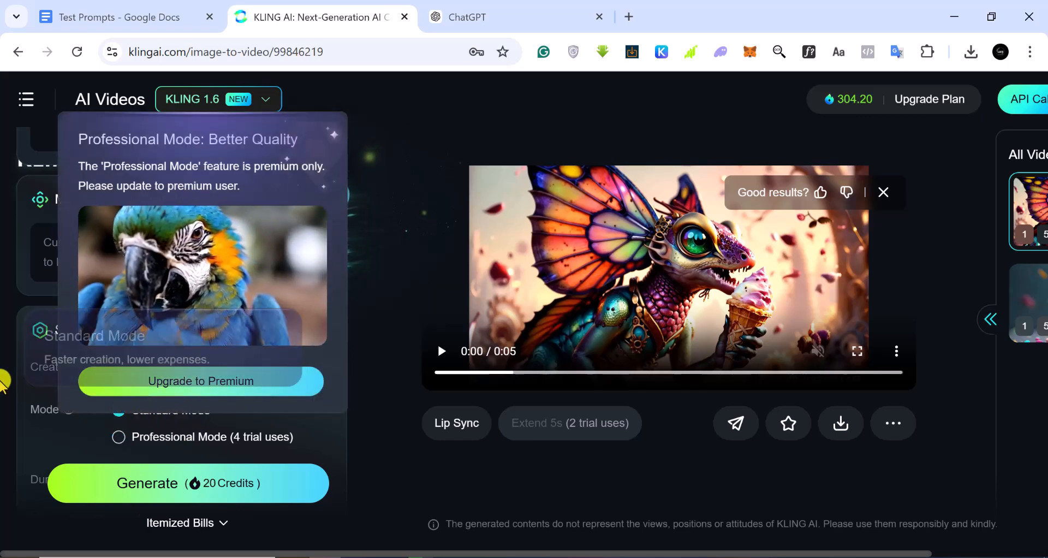
- Check the camera movement and negative prompt sections, and generate one 5s image-to-video clip without a negative prompt
{"action": "scroll", "coordinate": [305, 392], "scroll_direction": "down", "scroll_amount": 6}
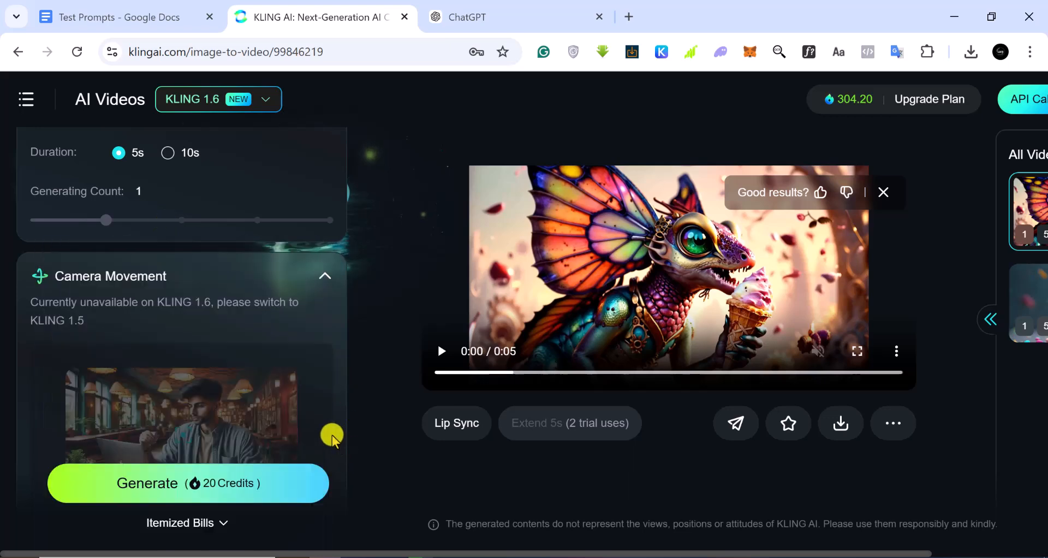
{"action": "scroll", "coordinate": [316, 332], "scroll_direction": "down", "scroll_amount": 2}
{"action": "scroll", "coordinate": [316, 343], "scroll_direction": "down", "scroll_amount": 3}
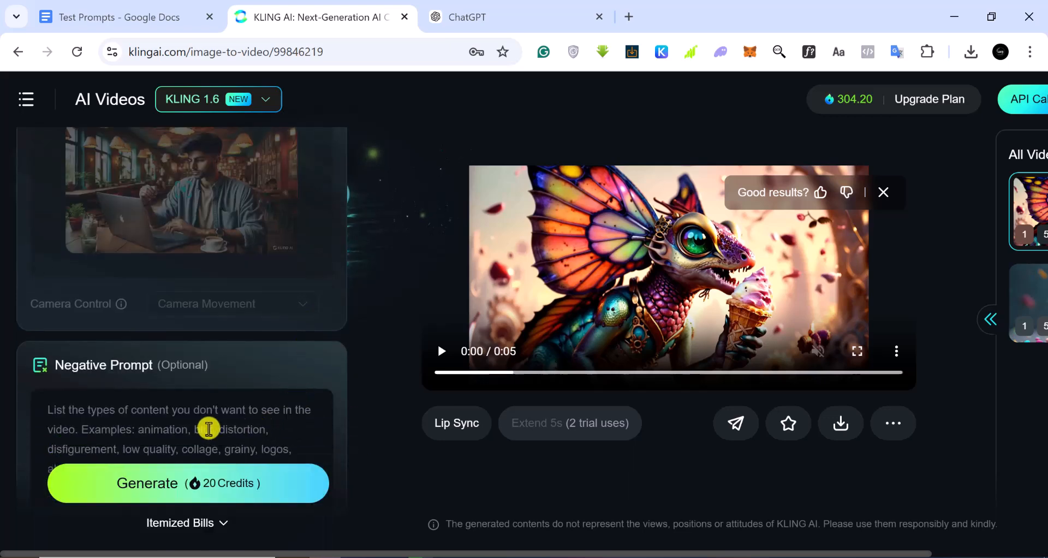
{"action": "scroll", "coordinate": [75, 398], "scroll_direction": "down", "scroll_amount": 1}
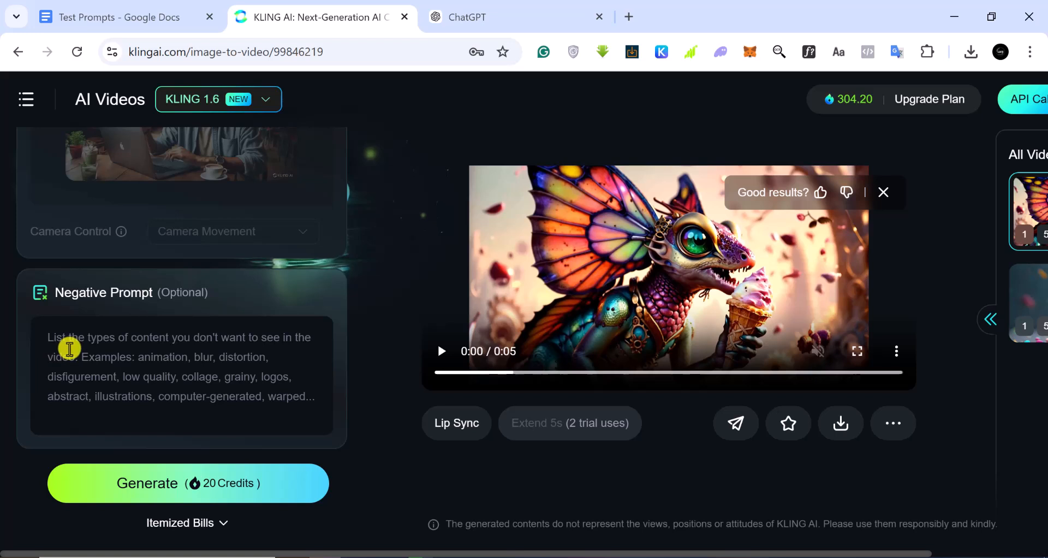
{"action": "scroll", "coordinate": [159, 224], "scroll_direction": "up", "scroll_amount": 3}
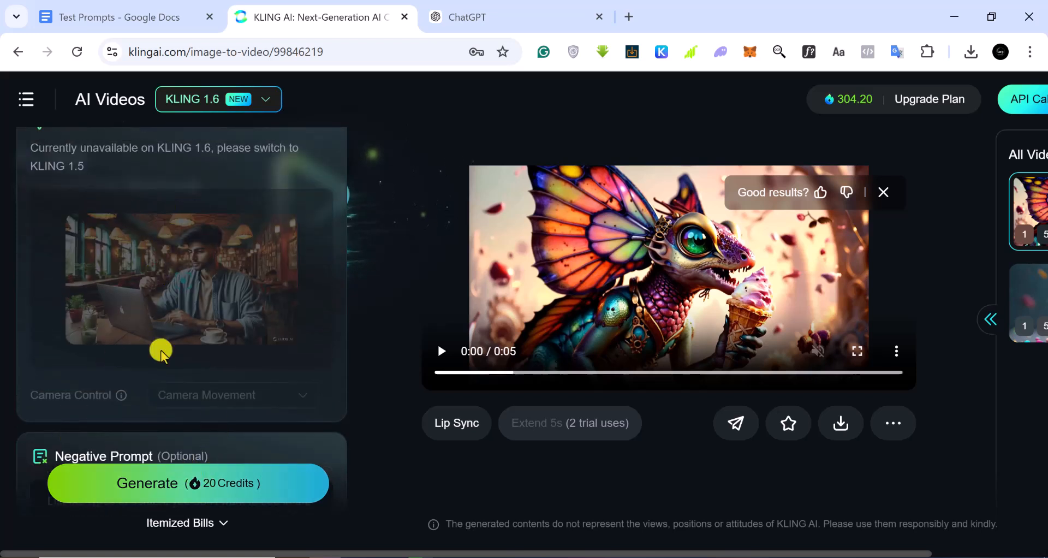
{"action": "scroll", "coordinate": [164, 359], "scroll_direction": "down", "scroll_amount": 1}
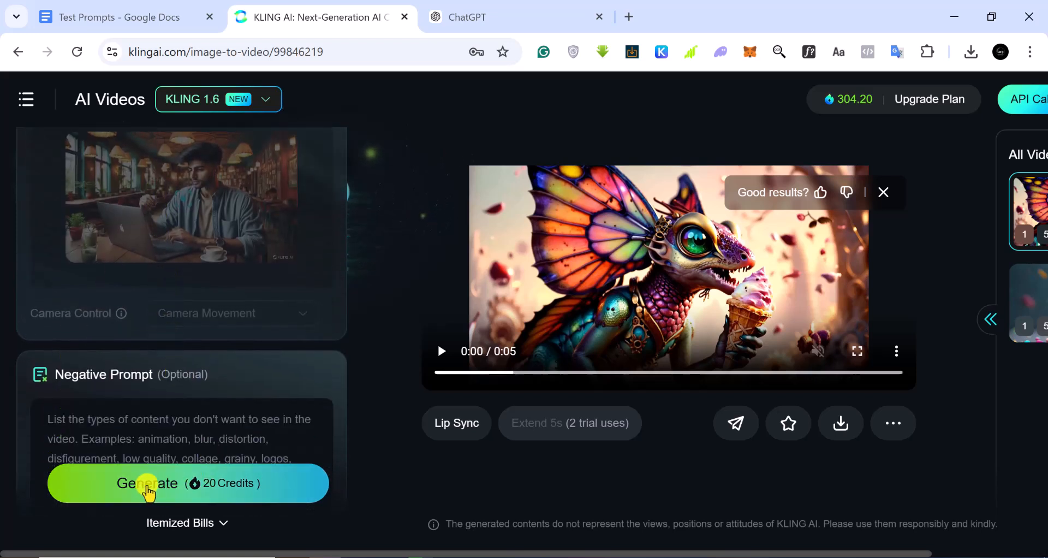
{"action": "left_click", "coordinate": [136, 488]}
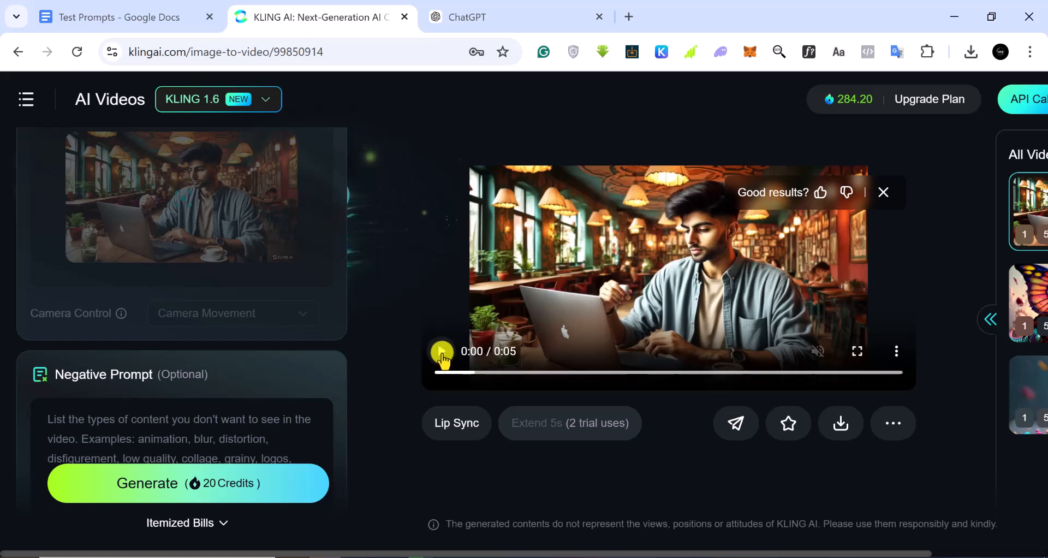
- Download the generated video of the man at his laptop and play the downloaded file in Media Player, closing the player when done
{"action": "left_click", "coordinate": [830, 420]}
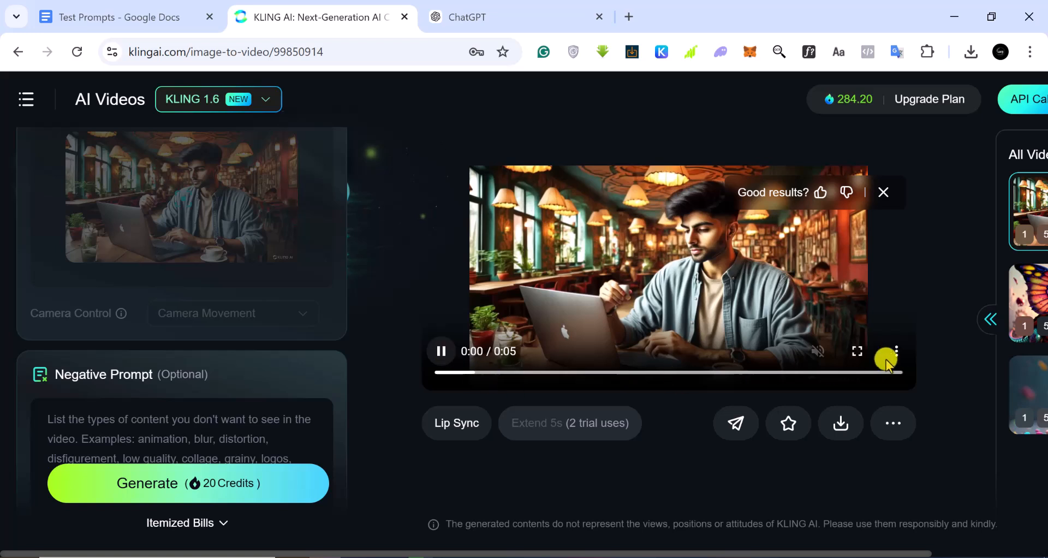
{"action": "left_click", "coordinate": [843, 424]}
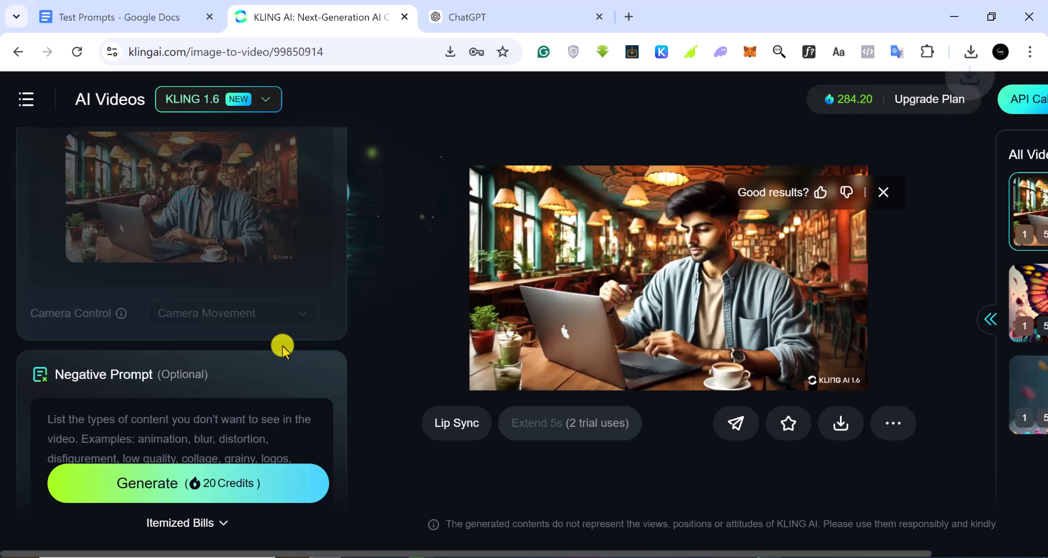
{"action": "left_click", "coordinate": [971, 56]}
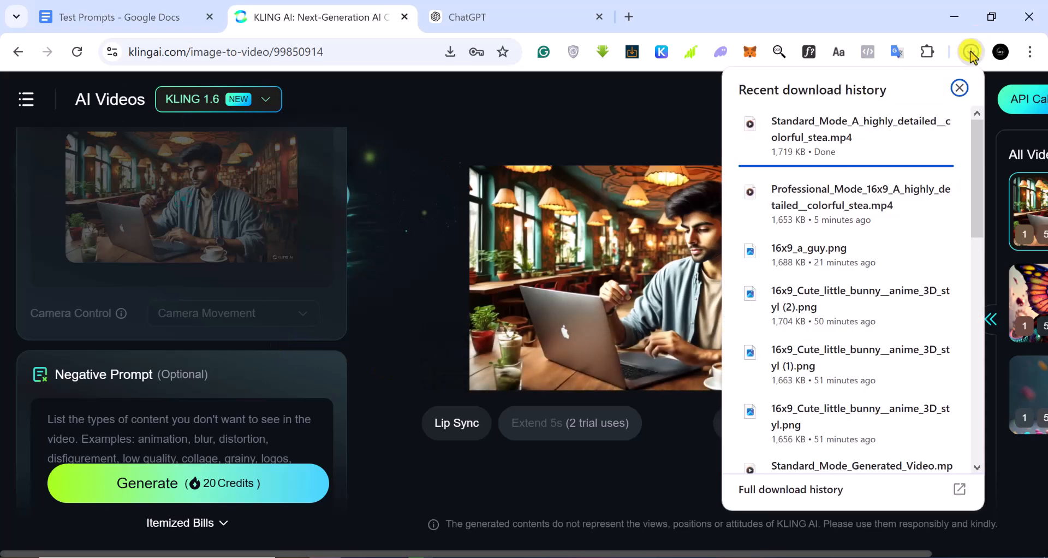
{"action": "left_click", "coordinate": [829, 143]}
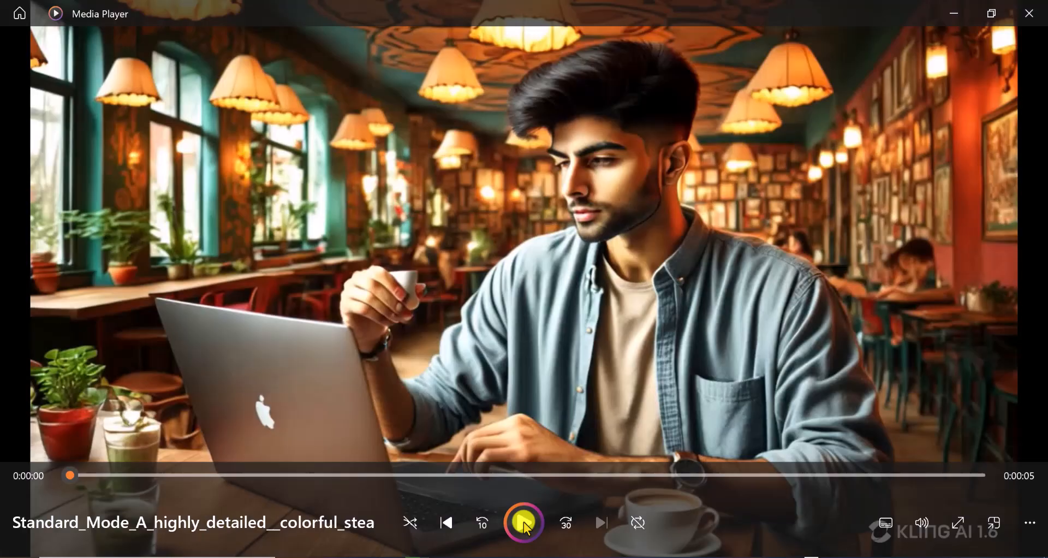
{"action": "left_click", "coordinate": [524, 523]}
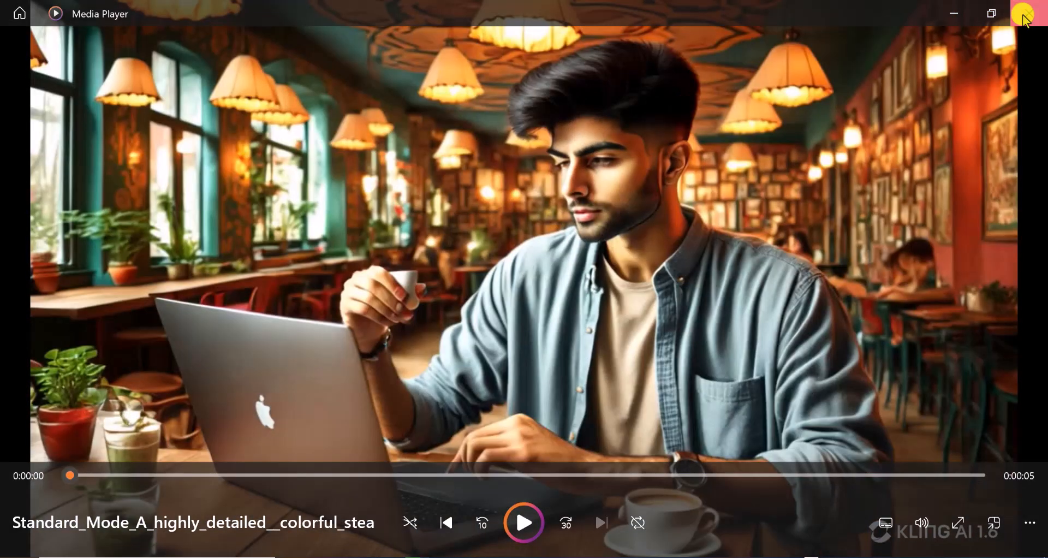
{"action": "left_click", "coordinate": [1025, 15]}
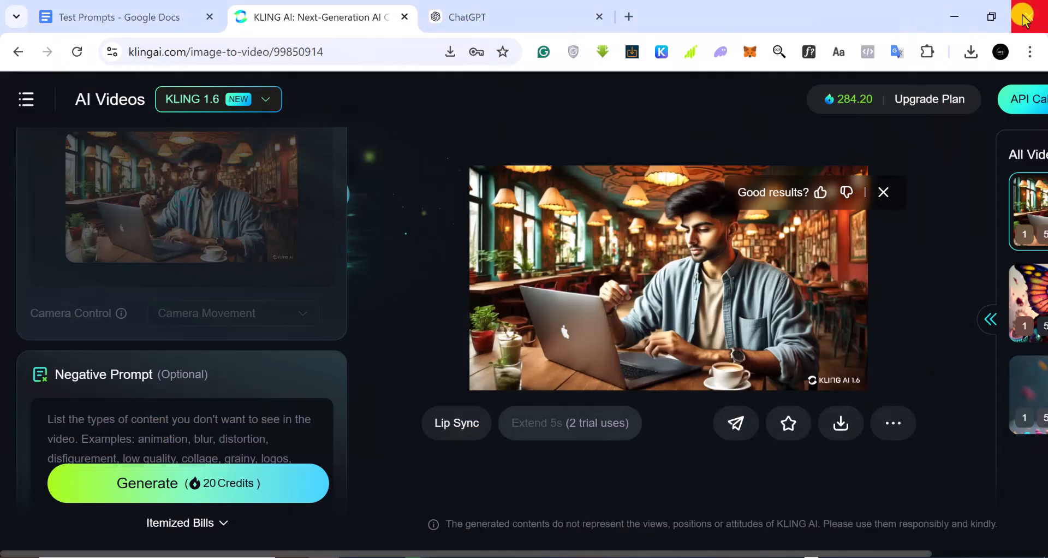